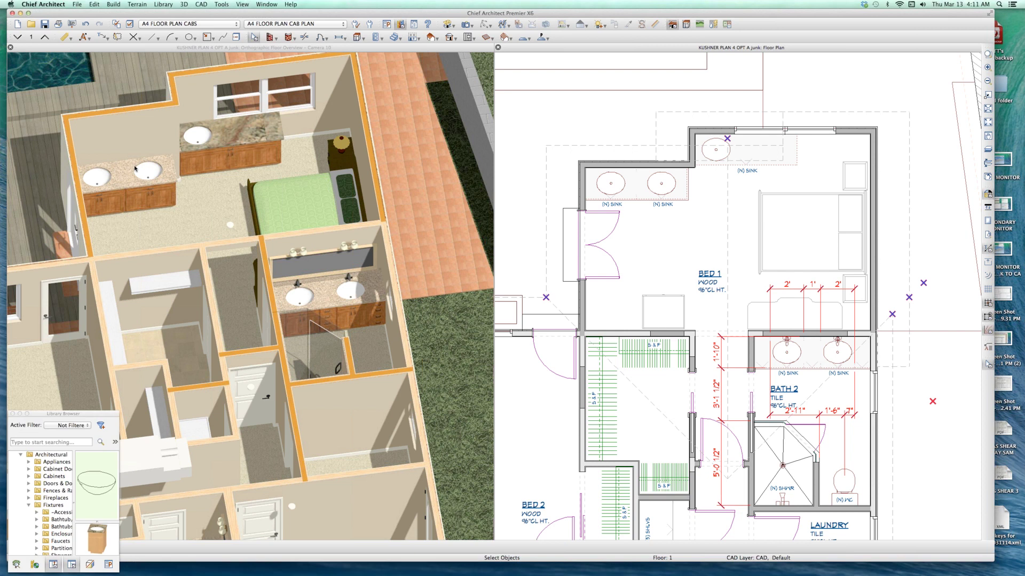
- Select the base cabinet with the second sink in Bed 1's double vanity and inspect it up close
{"action": "left_click", "coordinate": [140, 171]}
{"action": "scroll", "coordinate": [144, 178], "scroll_direction": "up", "scroll_amount": 2}
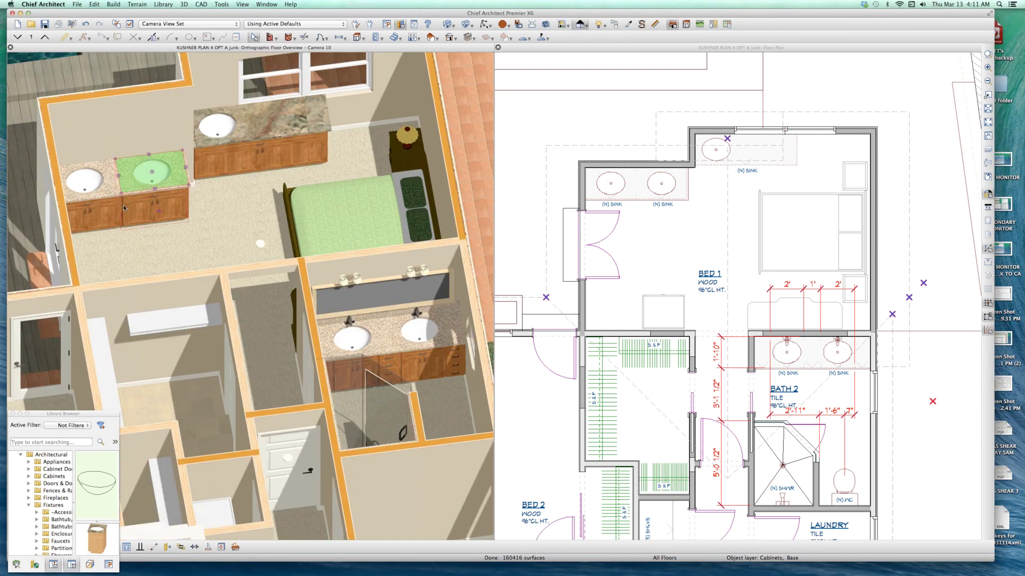
{"action": "scroll", "coordinate": [123, 205], "scroll_direction": "up", "scroll_amount": 2}
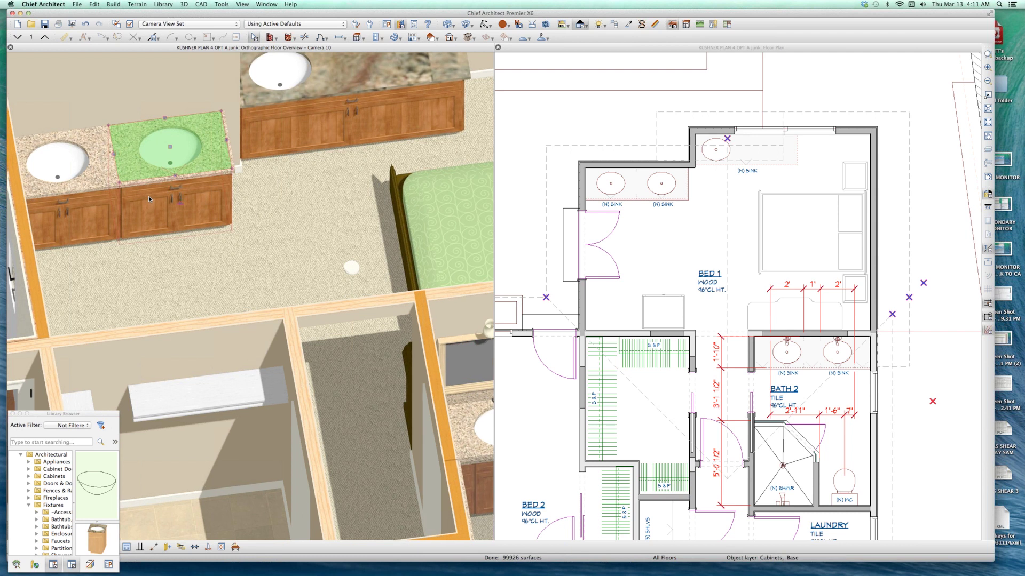
{"action": "scroll", "coordinate": [104, 213], "scroll_direction": "up", "scroll_amount": 2}
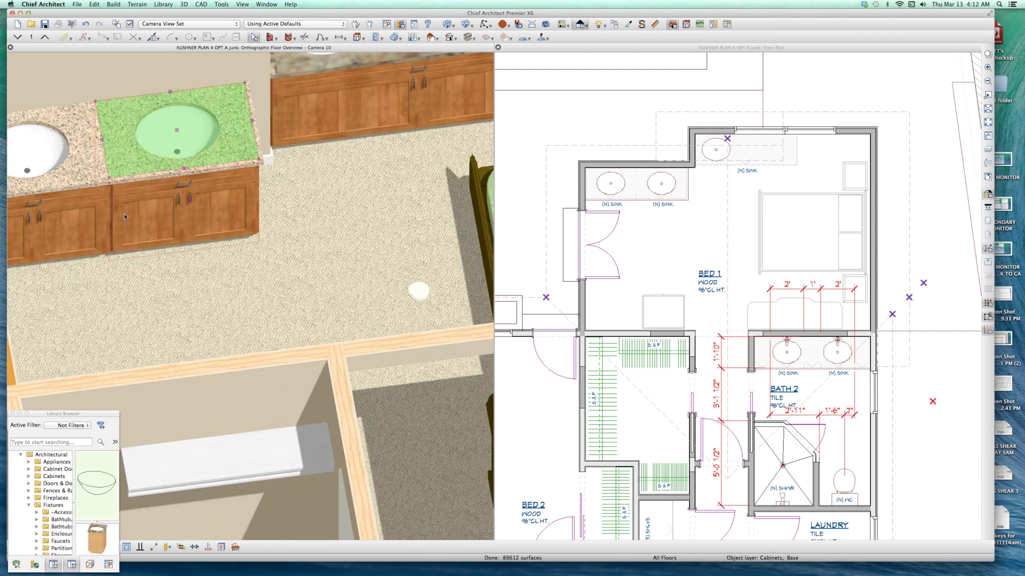
{"action": "scroll", "coordinate": [123, 216], "scroll_direction": "down", "scroll_amount": 1}
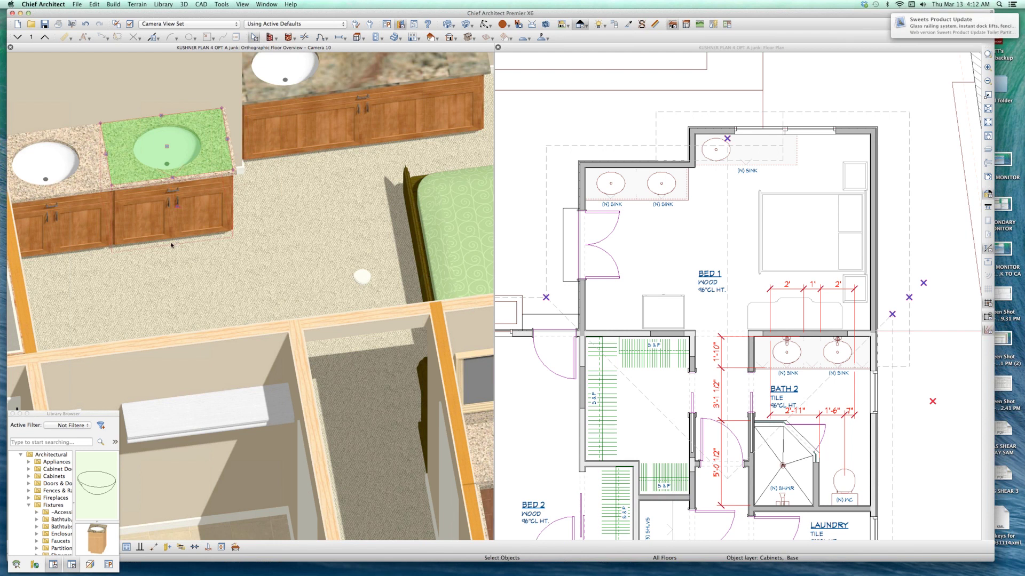
{"action": "scroll", "coordinate": [171, 245], "scroll_direction": "down", "scroll_amount": 5}
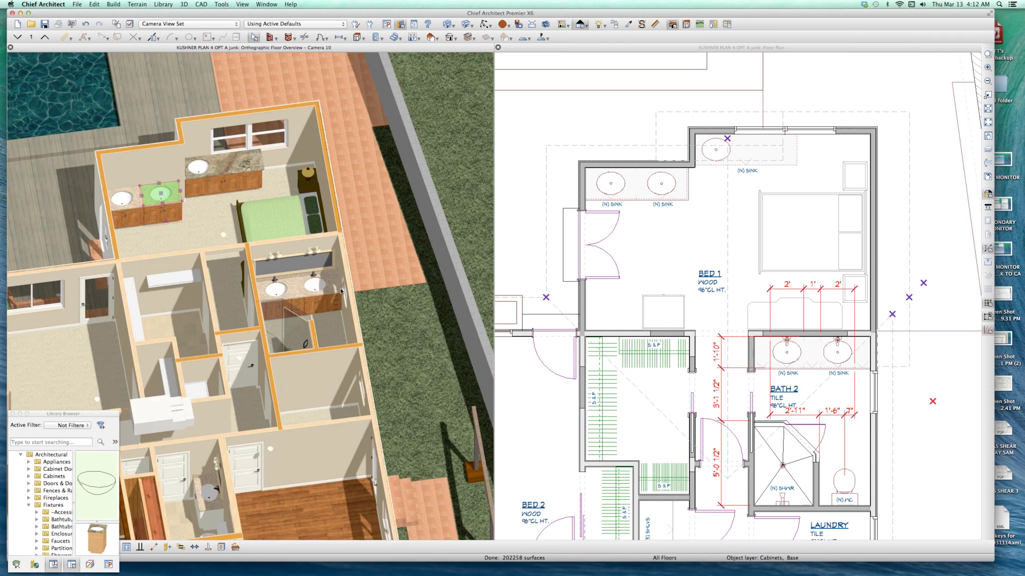
- Orbit the 3D overview to face the Bath 2 double-sink vanity straight on and enlarge it
{"action": "scroll", "coordinate": [340, 290], "scroll_direction": "up", "scroll_amount": 5}
{"action": "key", "text": "Escape"}
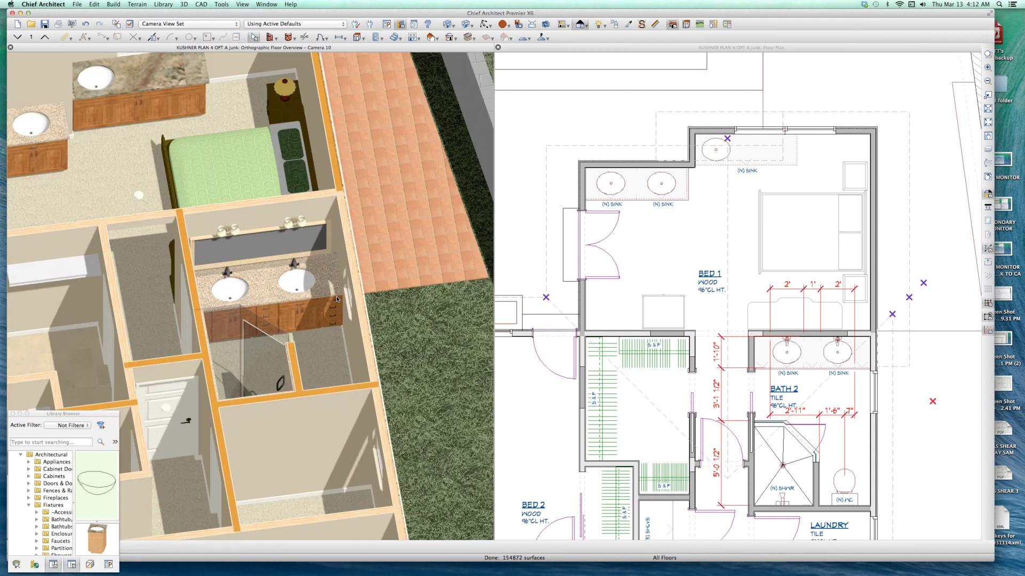
{"action": "key", "text": "o"}
{"action": "left_click_drag", "start_coordinate": [318, 326], "coordinate": [313, 326]}
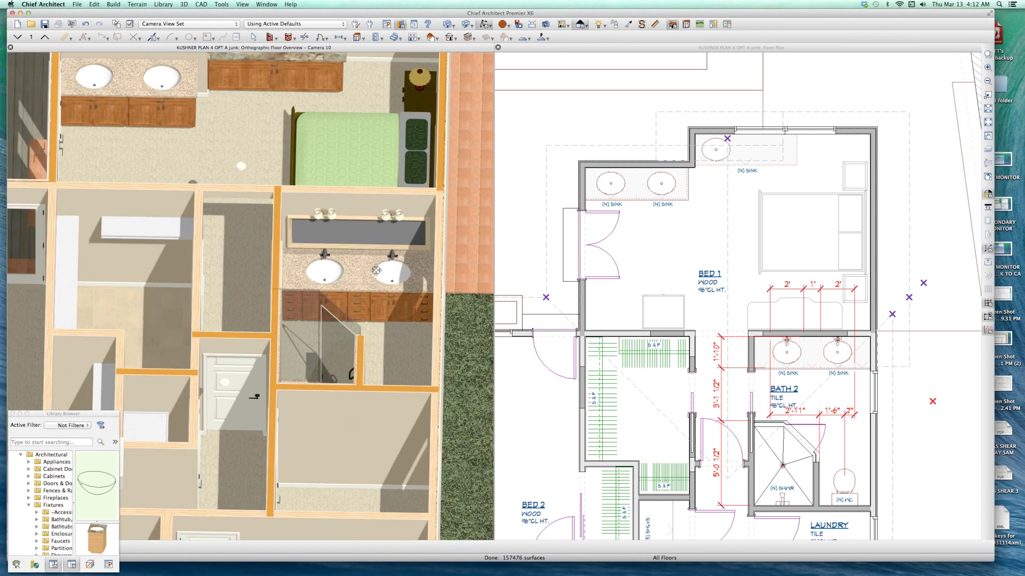
{"action": "left_click_drag", "start_coordinate": [376, 270], "coordinate": [466, 281]}
{"action": "scroll", "coordinate": [465, 281], "scroll_direction": "up", "scroll_amount": 2}
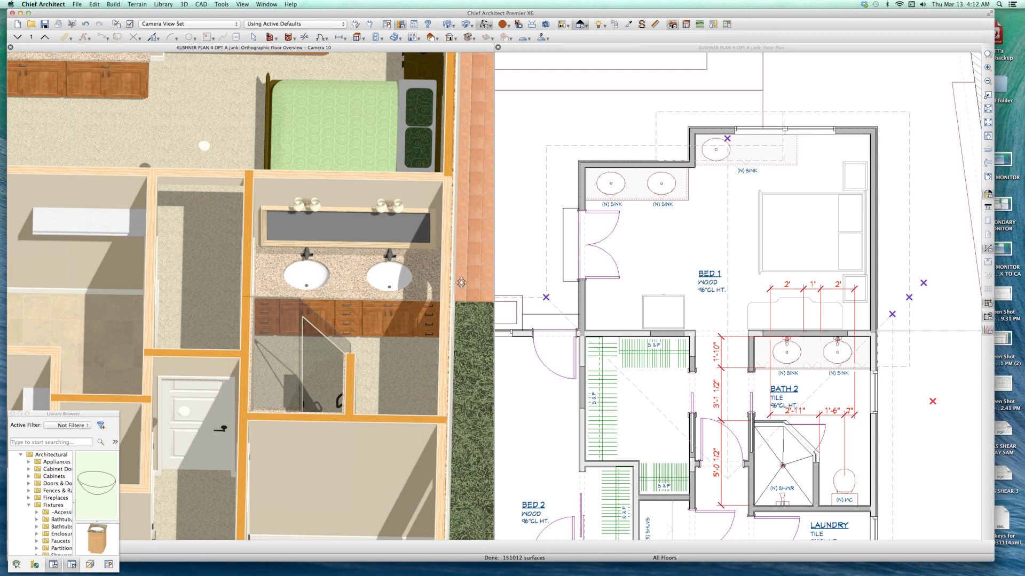
{"action": "key", "text": "space"}
{"action": "scroll", "coordinate": [323, 270], "scroll_direction": "up", "scroll_amount": 3}
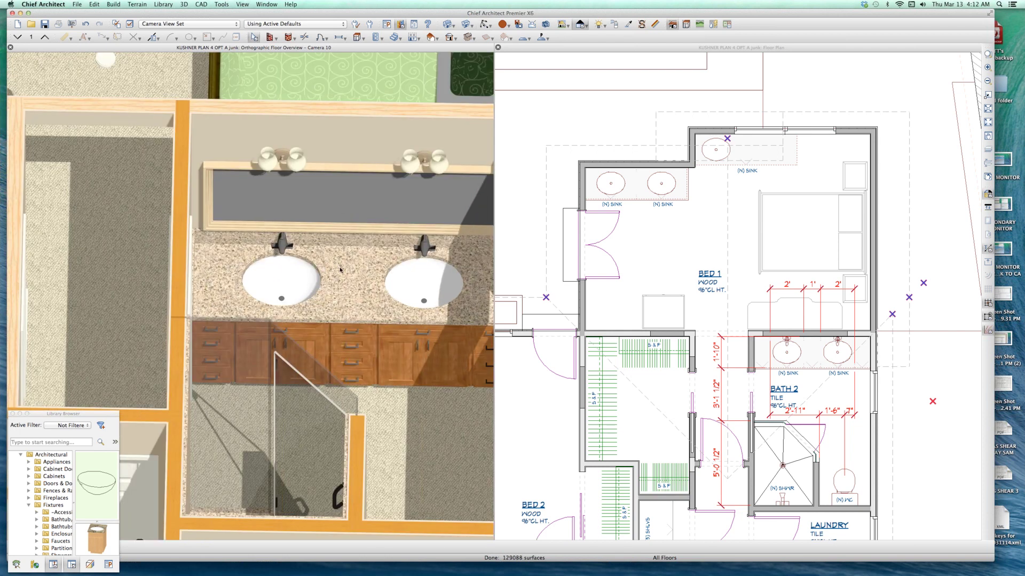
{"action": "scroll", "coordinate": [340, 269], "scroll_direction": "down", "scroll_amount": 2}
{"action": "scroll", "coordinate": [419, 283], "scroll_direction": "up", "scroll_amount": 1}
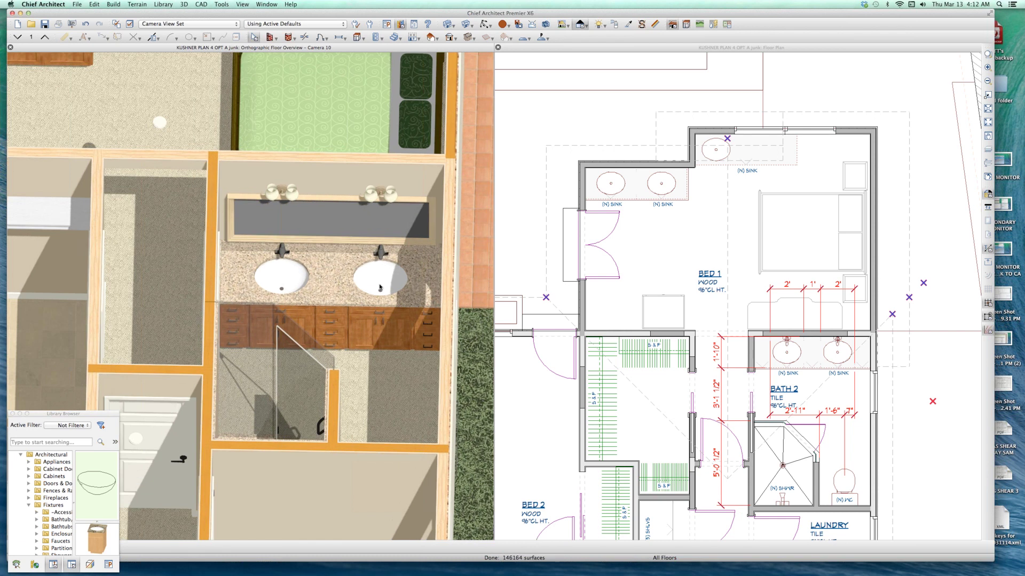
- Select the individual base cabinets along the Bath 2 vanity in turn to inspect how it is divided
{"action": "left_click", "coordinate": [295, 284]}
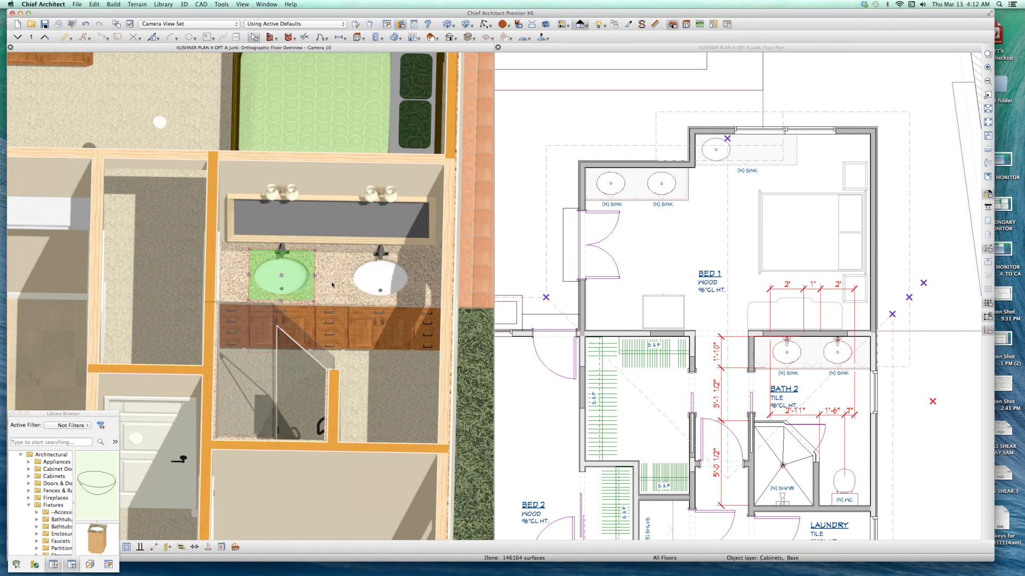
{"action": "left_click", "coordinate": [332, 285]}
{"action": "left_click", "coordinate": [432, 287]}
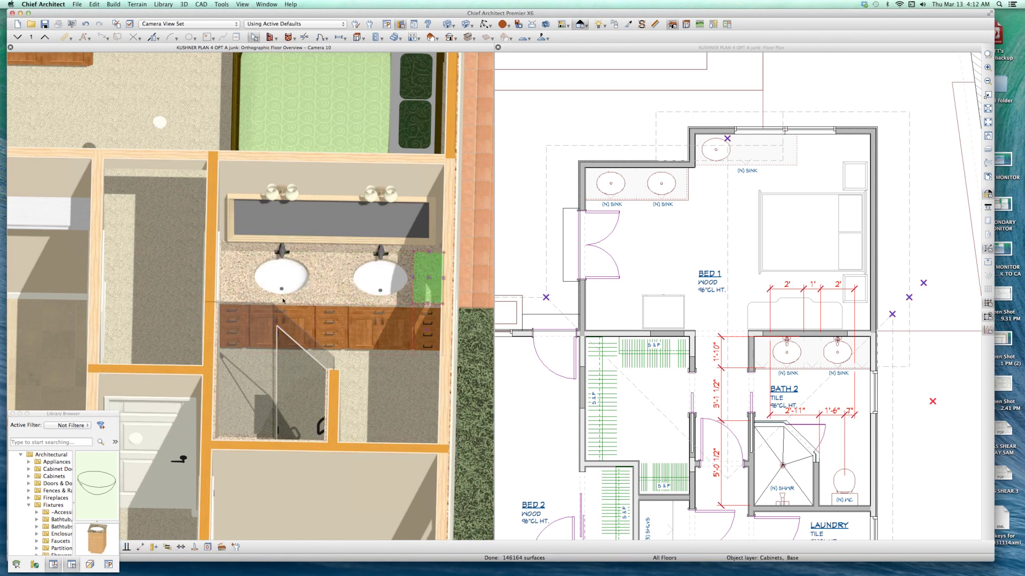
{"action": "left_click", "coordinate": [232, 275]}
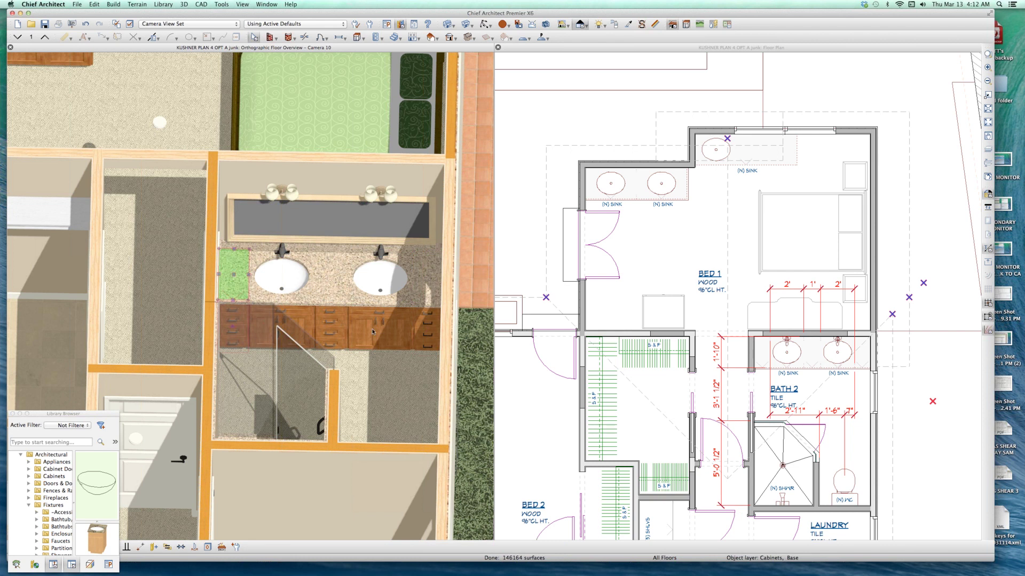
- Move the sink along the single-sink vanity beneath the Bed 1 window, then undo the move
{"action": "scroll", "coordinate": [372, 332], "scroll_direction": "down", "scroll_amount": 2}
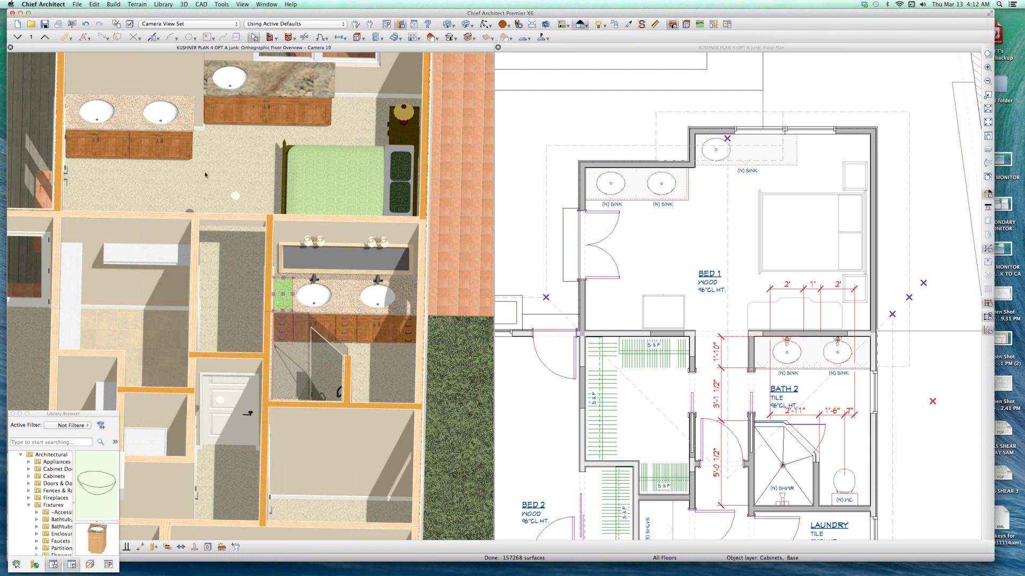
{"action": "middle_click_drag", "start_coordinate": [226, 97], "coordinate": [215, 150]}
{"action": "scroll", "coordinate": [216, 148], "scroll_direction": "up", "scroll_amount": 2}
{"action": "left_click", "coordinate": [241, 172]}
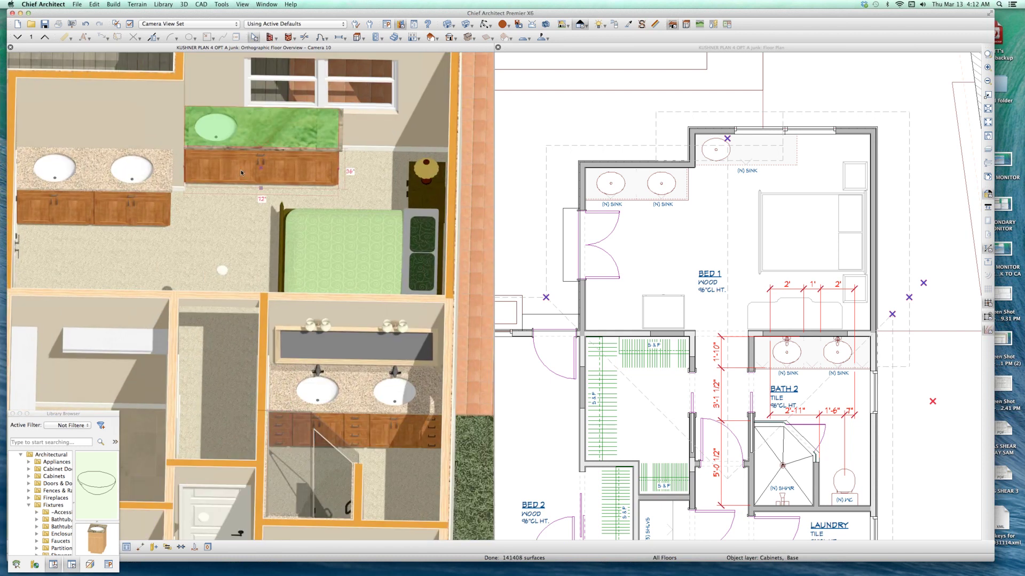
{"action": "left_click", "coordinate": [214, 132]}
{"action": "left_click", "coordinate": [214, 126]}
{"action": "left_click_drag", "start_coordinate": [214, 126], "coordinate": [296, 205]}
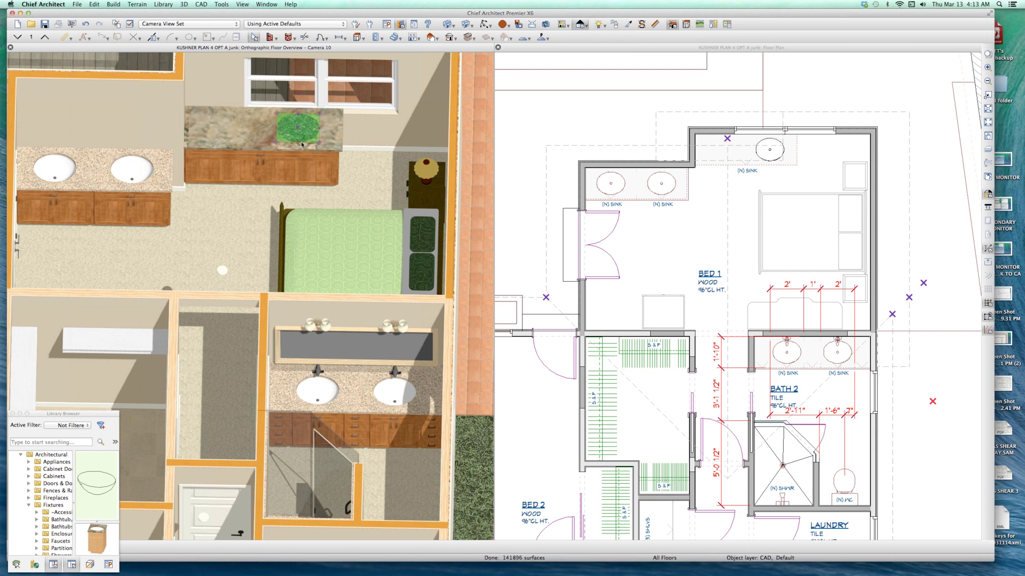
{"action": "key", "text": "super+z"}
{"action": "key", "text": "super+z"}
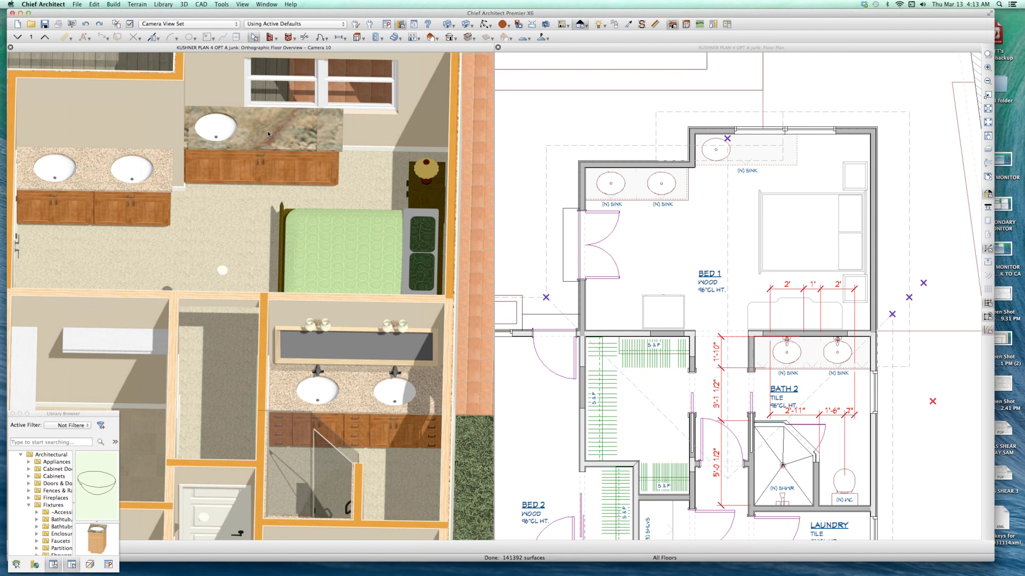
- Shift the custom countertop sideways off the single-sink vanity cabinet in Bed 1 and move it back into place
{"action": "left_click", "coordinate": [299, 142]}
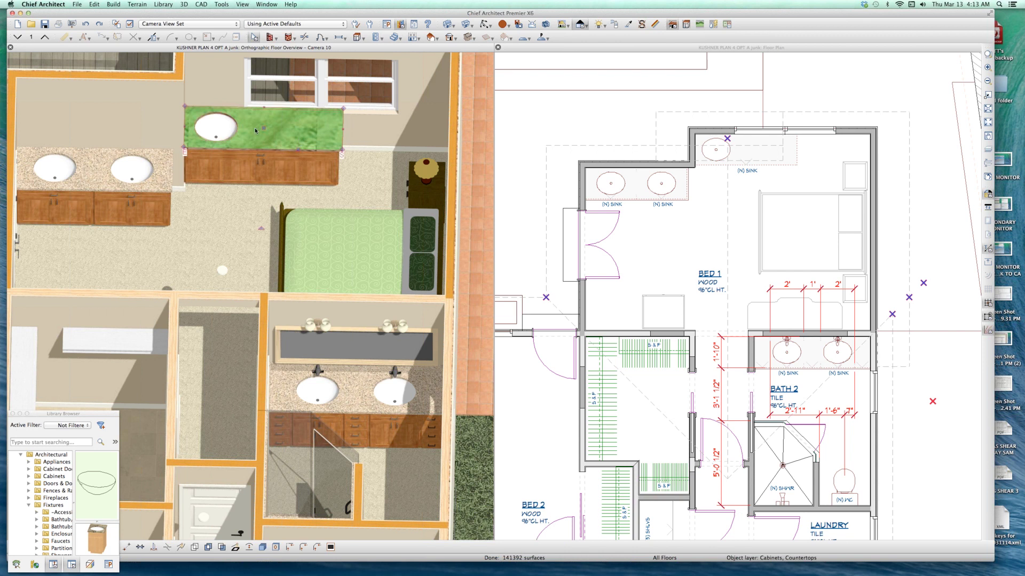
{"action": "left_click_drag", "start_coordinate": [289, 129], "coordinate": [312, 140]}
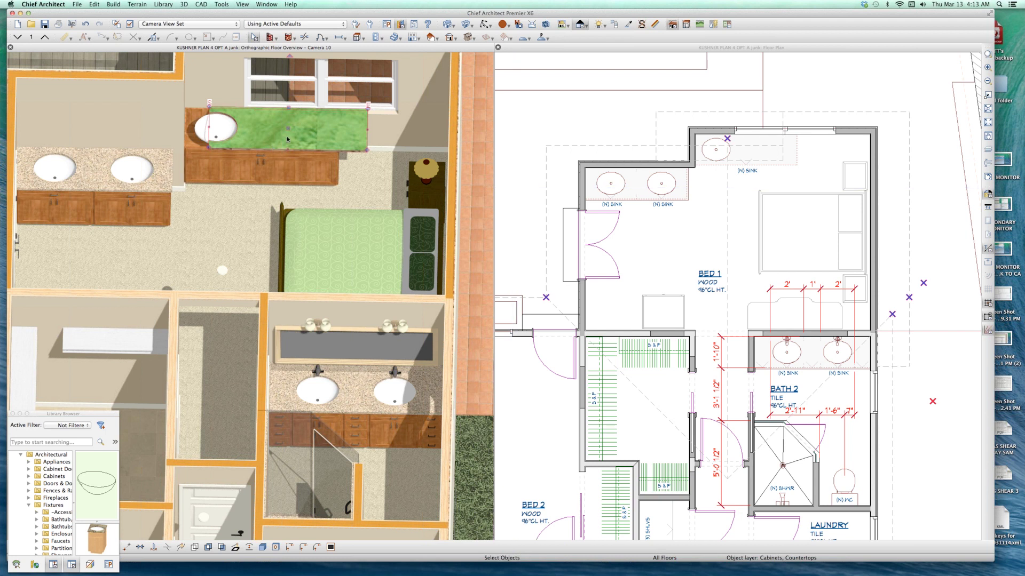
{"action": "left_click_drag", "start_coordinate": [287, 139], "coordinate": [314, 153]}
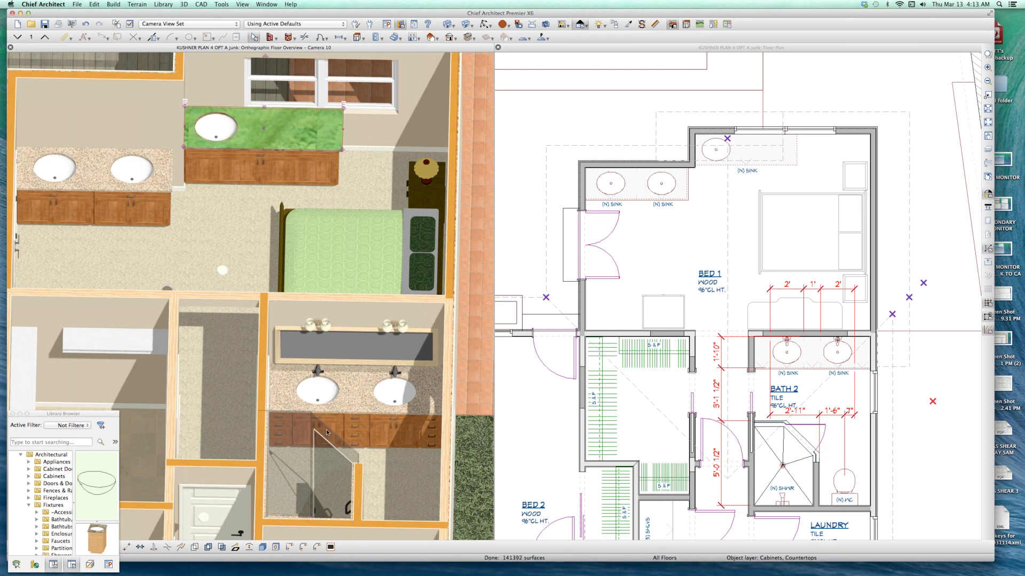
- Place a default base cabinet in a new blank plan, cut it, and close that plan without saving
{"action": "left_click", "coordinate": [354, 431]}
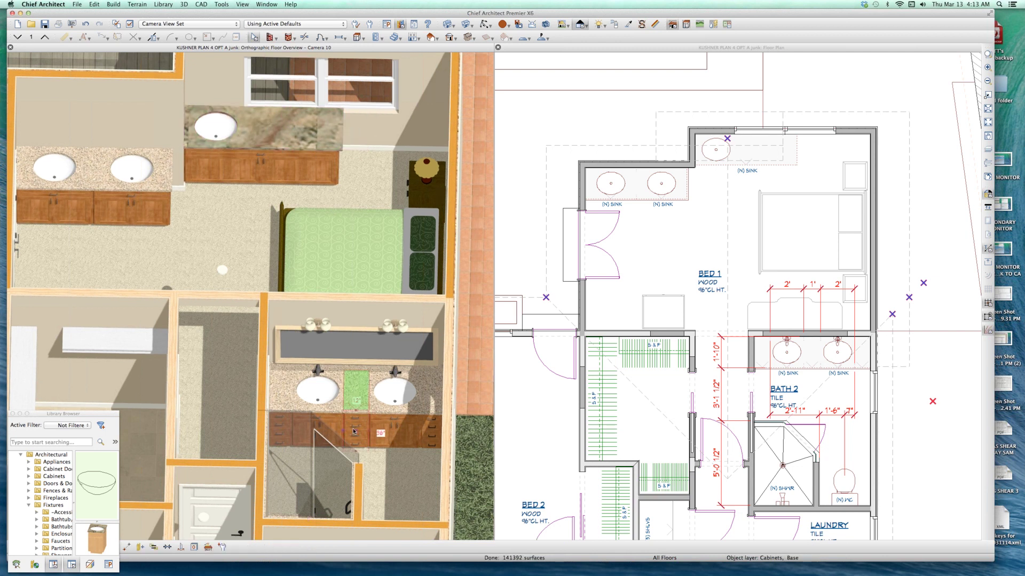
{"action": "scroll", "coordinate": [353, 431], "scroll_direction": "up", "scroll_amount": 2}
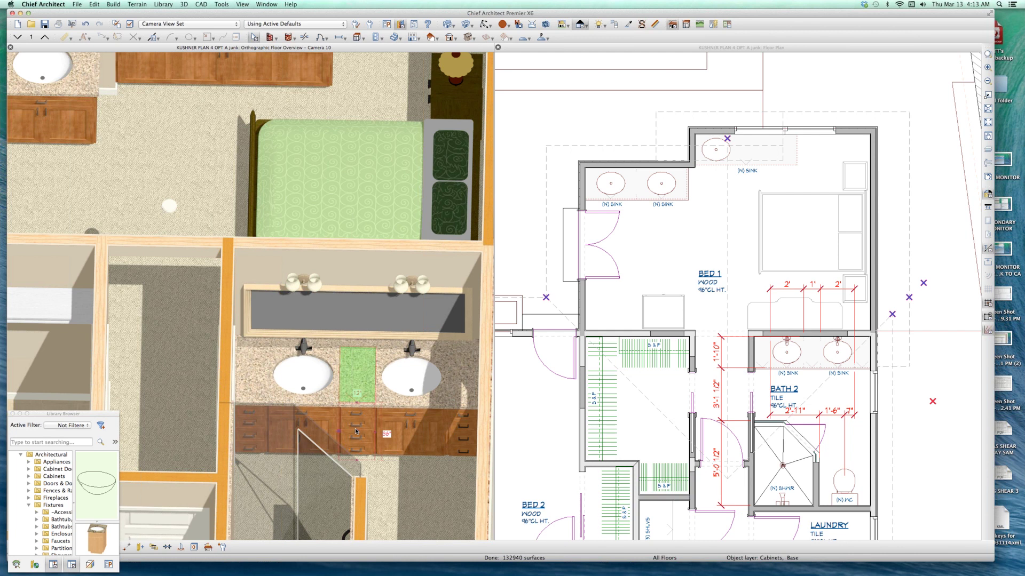
{"action": "key", "text": "super+n"}
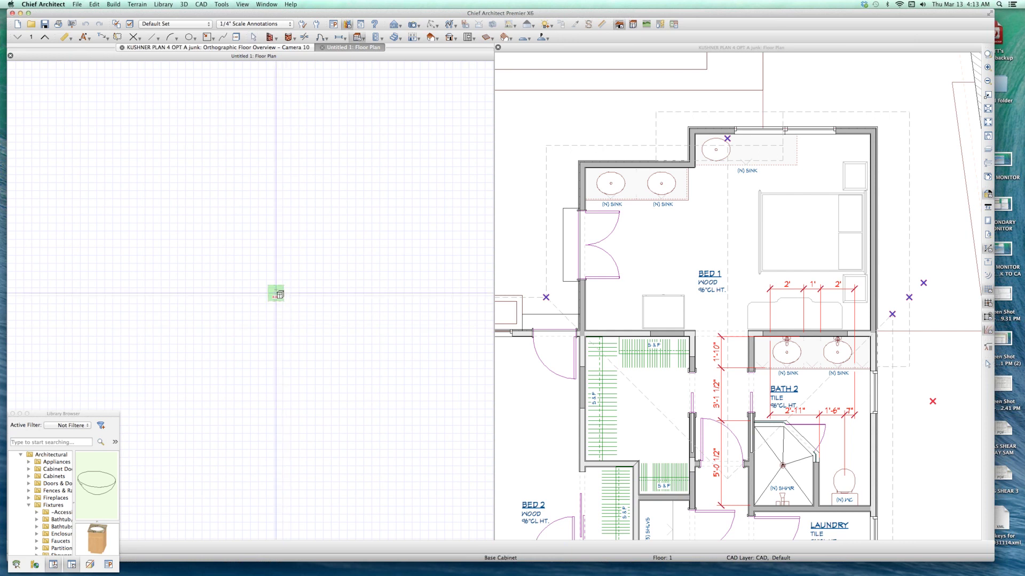
{"action": "left_click", "coordinate": [276, 290]}
{"action": "key", "text": "super+z"}
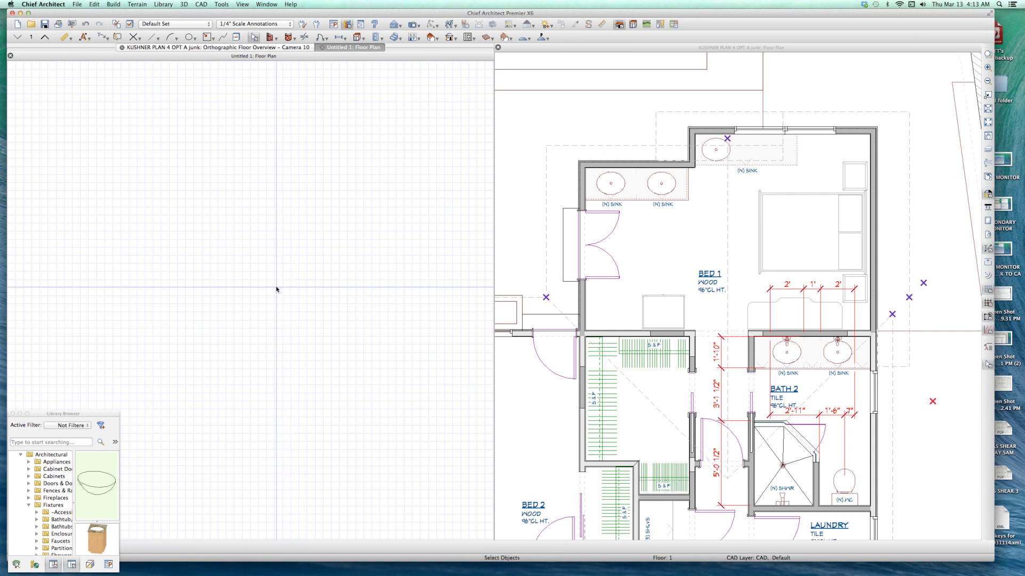
{"action": "key", "text": "super+w"}
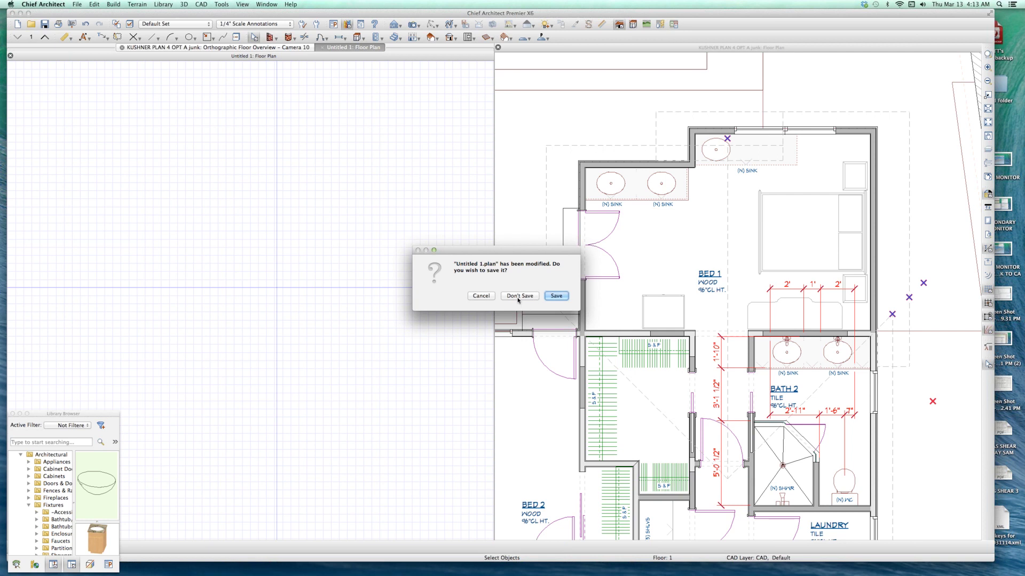
{"action": "left_click", "coordinate": [523, 296]}
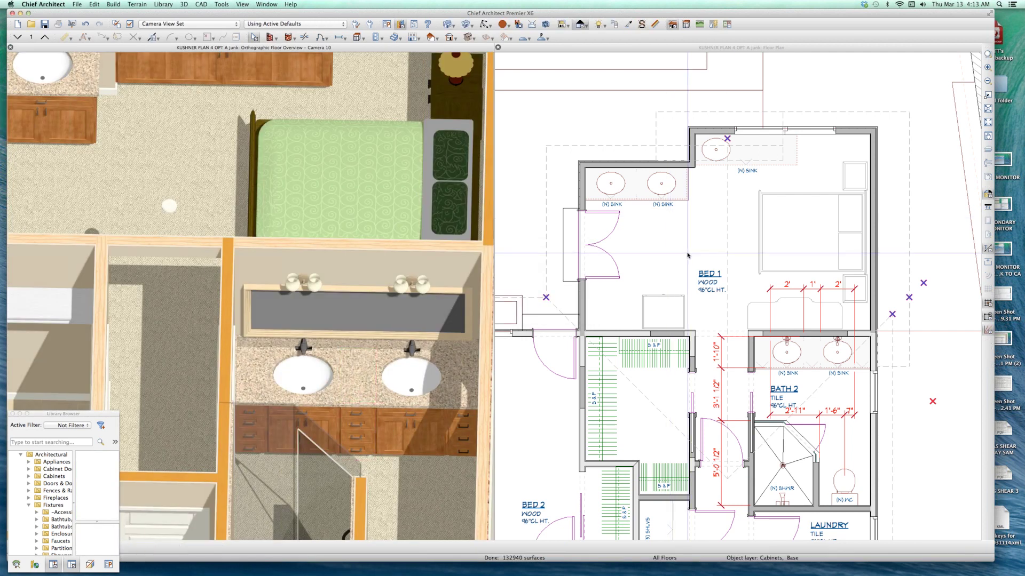
- Paste the base cabinet into the open floor area of Bed 1 beside the room label
{"action": "left_click", "coordinate": [689, 246]}
{"action": "key", "text": "super+v"}
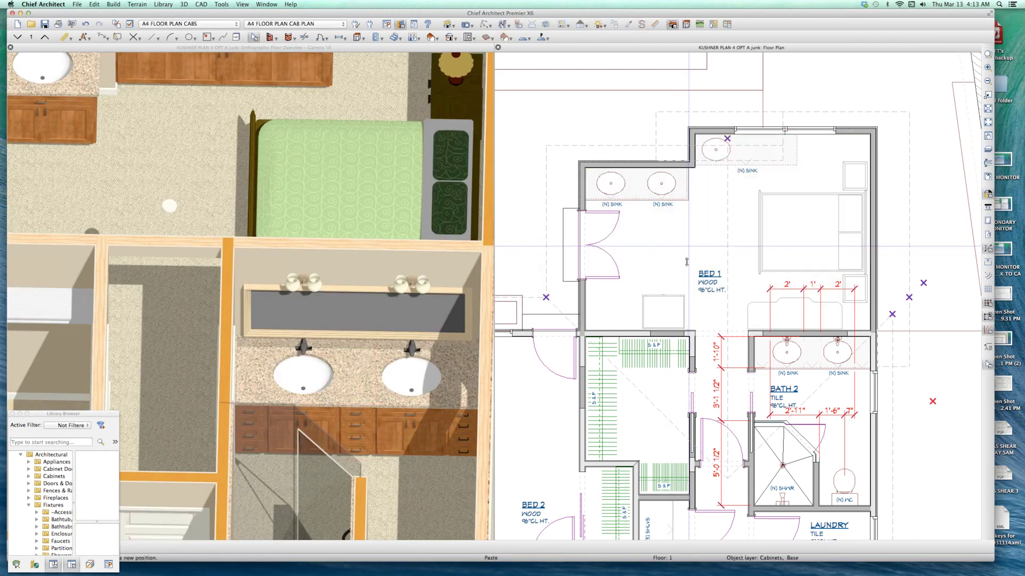
{"action": "left_click", "coordinate": [689, 246]}
{"action": "scroll", "coordinate": [207, 125], "scroll_direction": "down", "scroll_amount": 2}
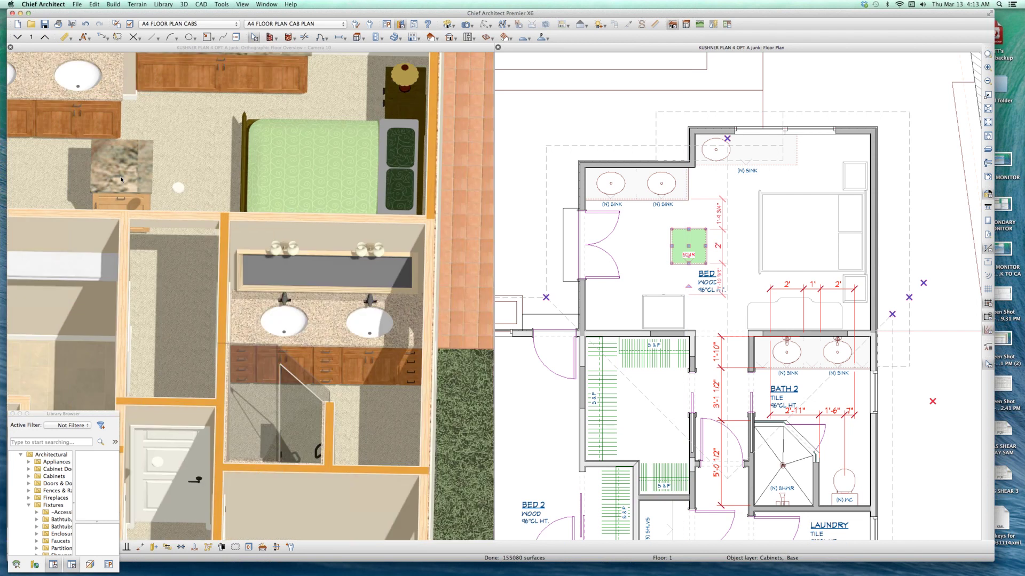
- Open the specification of the pasted base cabinet from the 3D overview
{"action": "left_click", "coordinate": [121, 178]}
{"action": "key", "text": "Escape"}
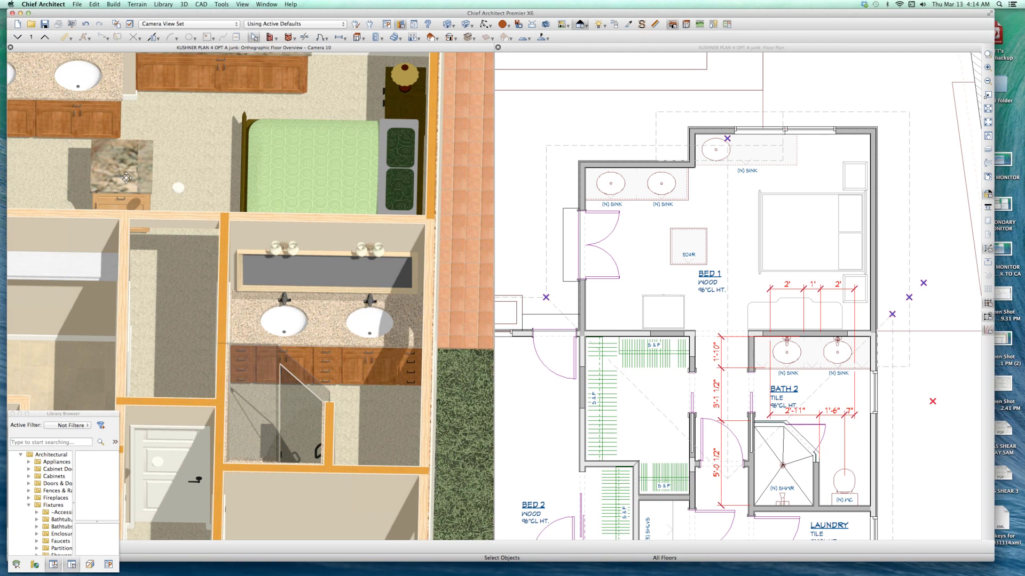
{"action": "middle_click_drag", "start_coordinate": [127, 178], "coordinate": [128, 182]}
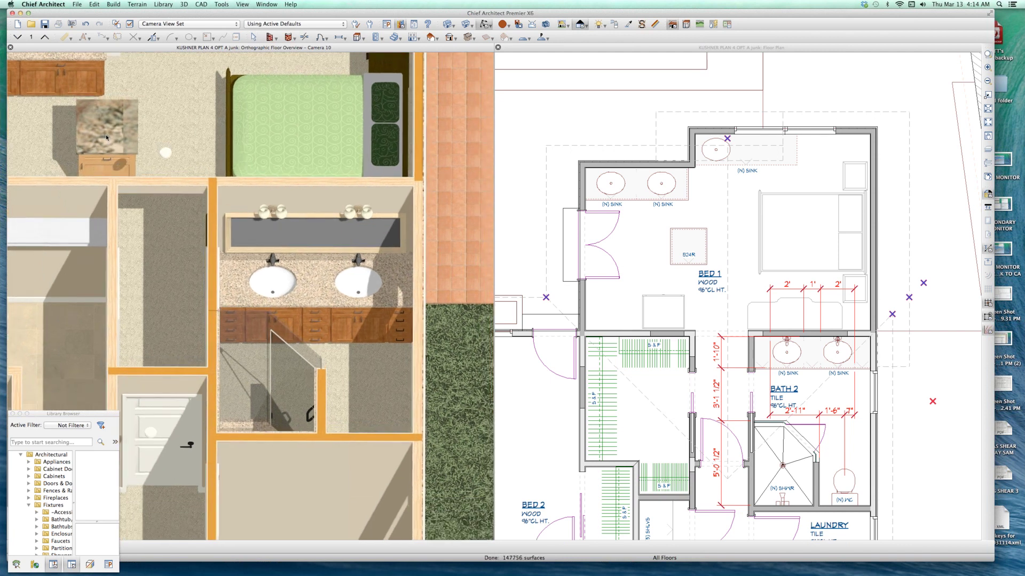
{"action": "left_click", "coordinate": [106, 137]}
{"action": "double_click", "coordinate": [115, 126]}
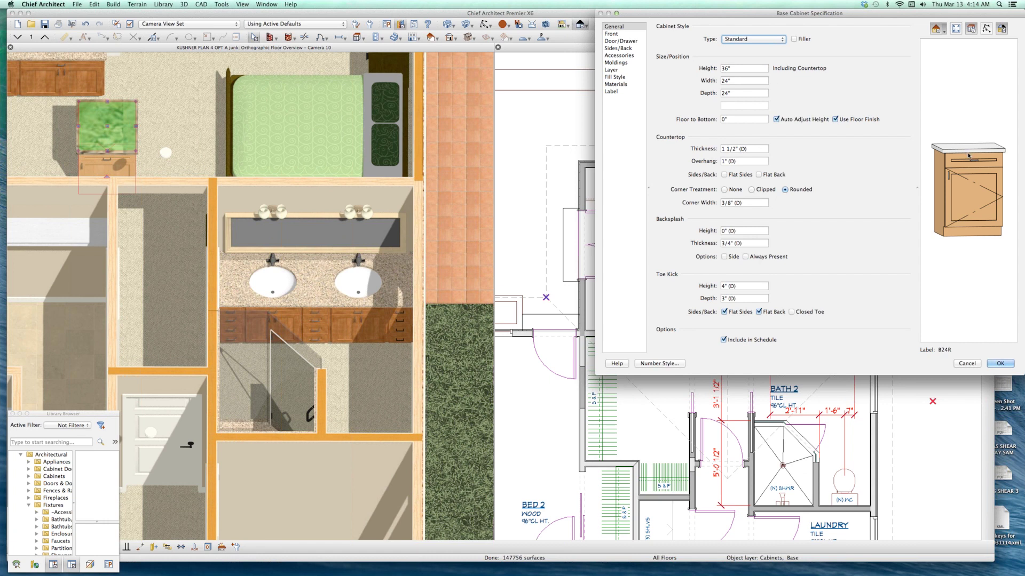
- Examine each face item on the front of the pasted base cabinet, from countertop to toe kick, and close its specification
{"action": "left_click", "coordinate": [968, 151]}
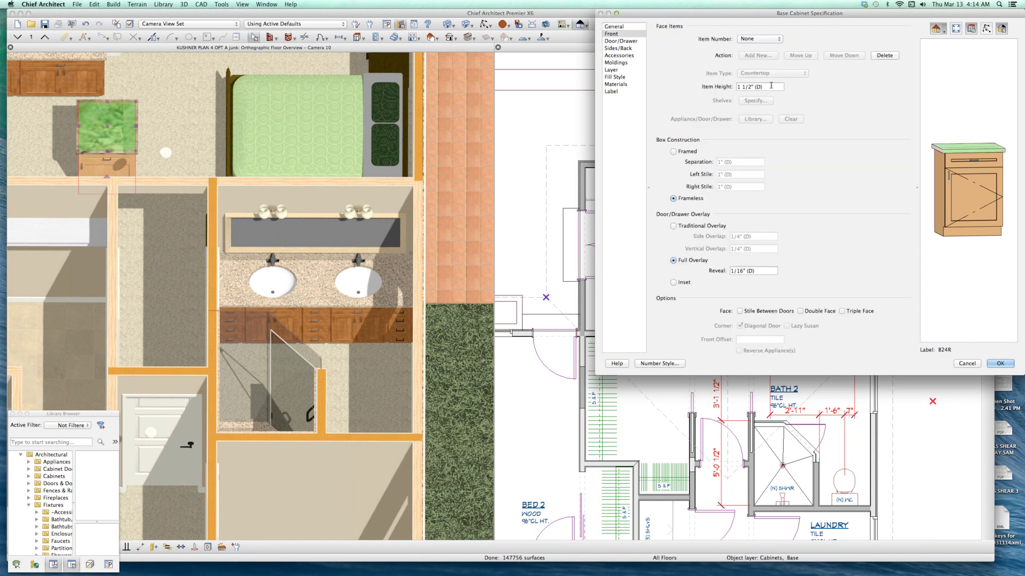
{"action": "left_click", "coordinate": [766, 39]}
{"action": "left_click", "coordinate": [763, 46]}
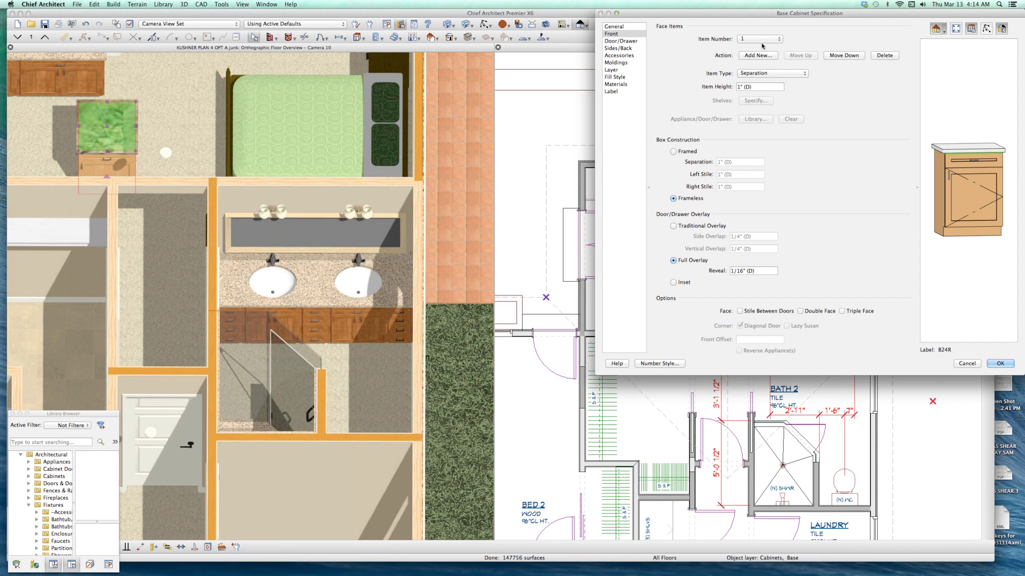
{"action": "scroll", "coordinate": [762, 46], "scroll_direction": "down", "scroll_amount": 1}
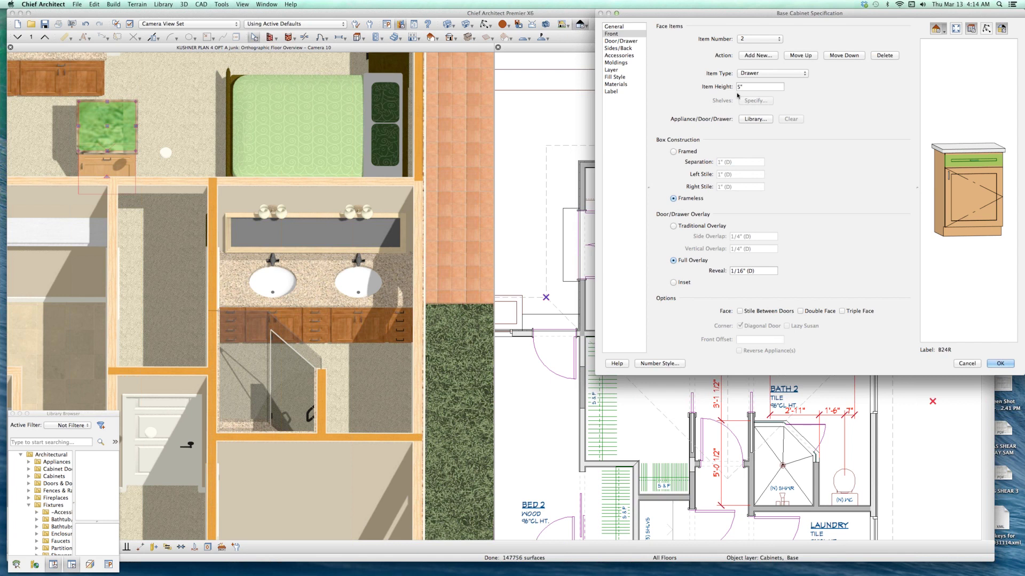
{"action": "key", "text": "Up"}
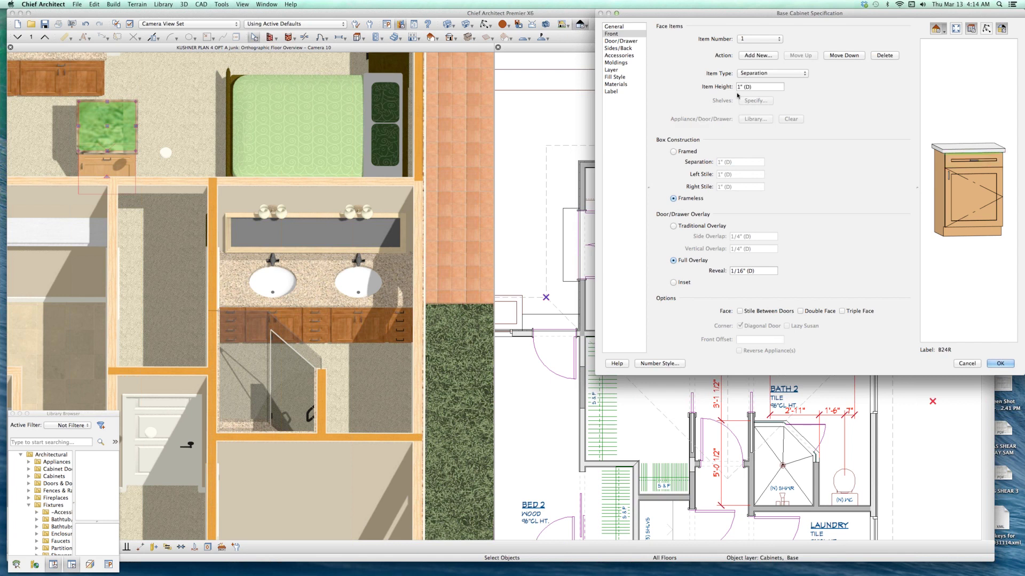
{"action": "key", "text": "Up"}
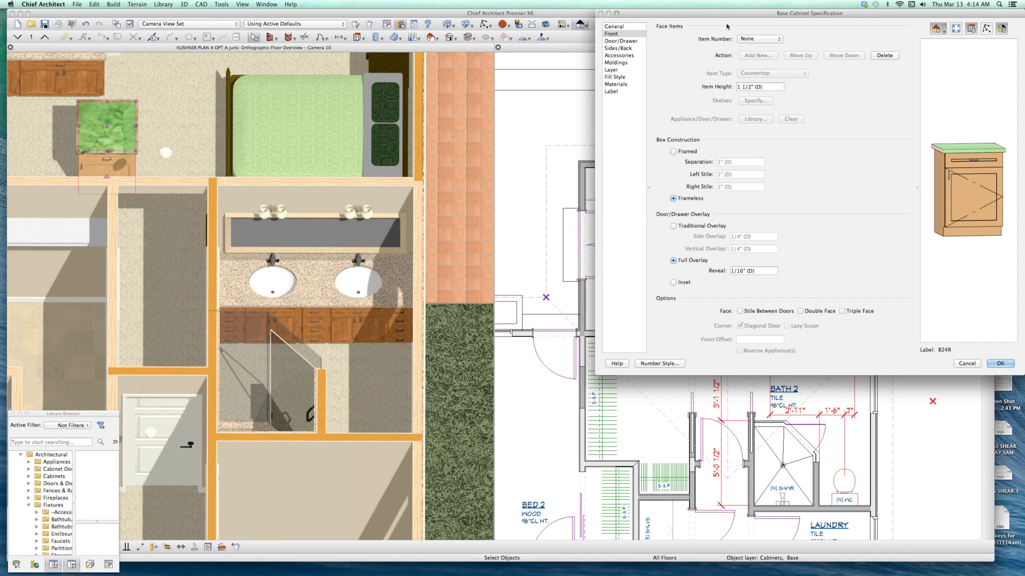
{"action": "left_click_drag", "start_coordinate": [723, 18], "coordinate": [342, 105]}
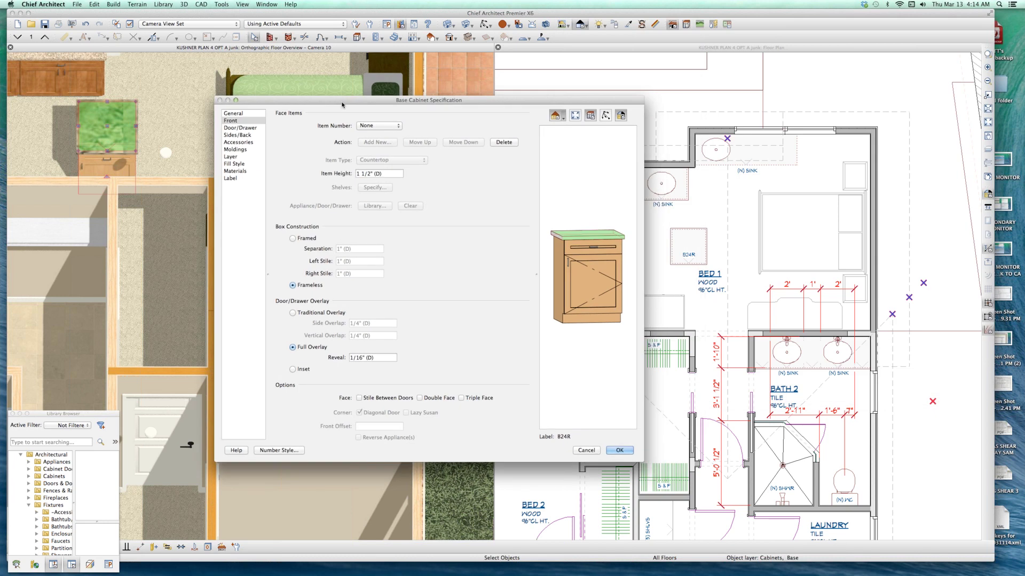
{"action": "key", "text": "Down"}
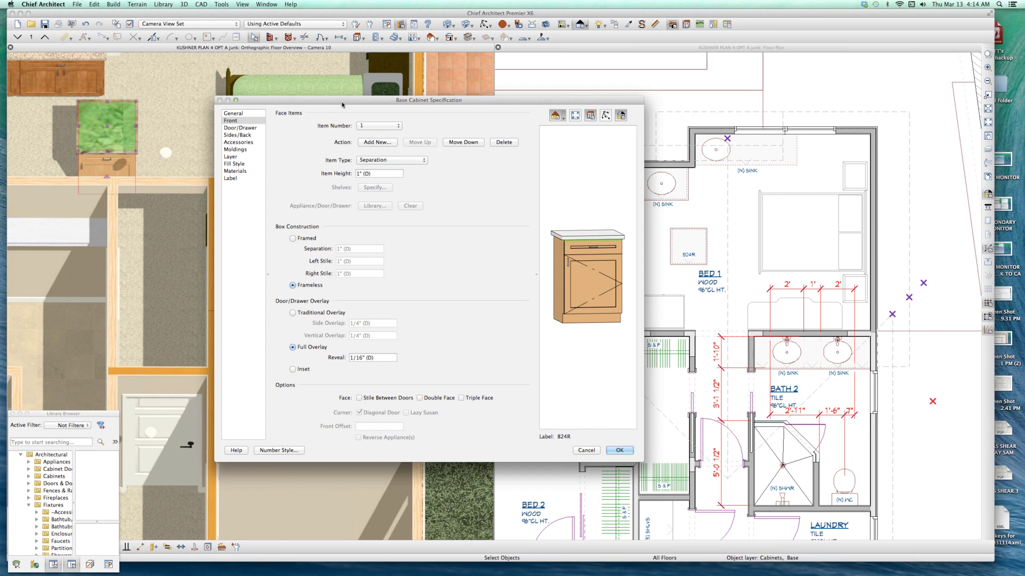
{"action": "key", "text": "Down"}
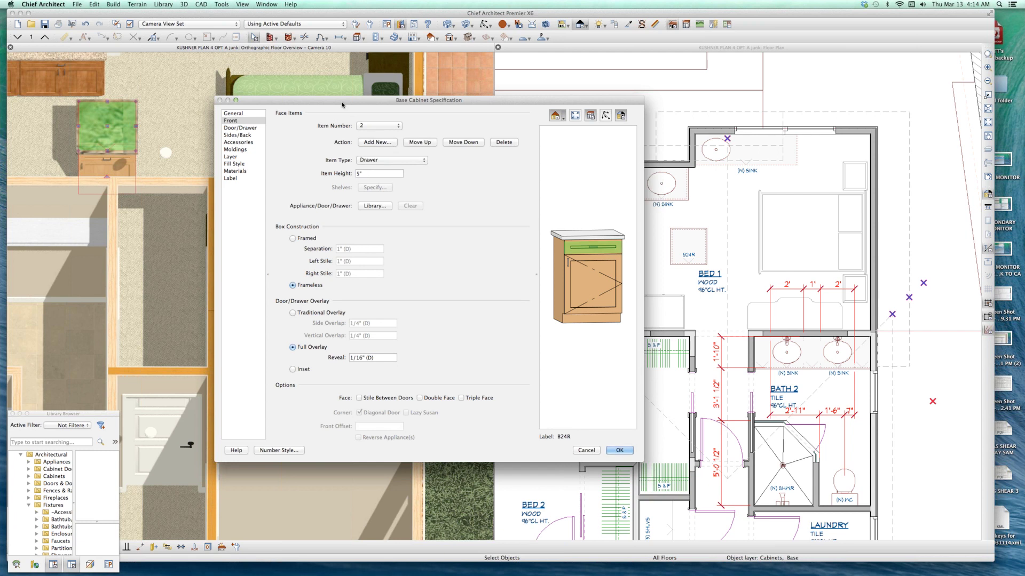
{"action": "key", "text": "Down"}
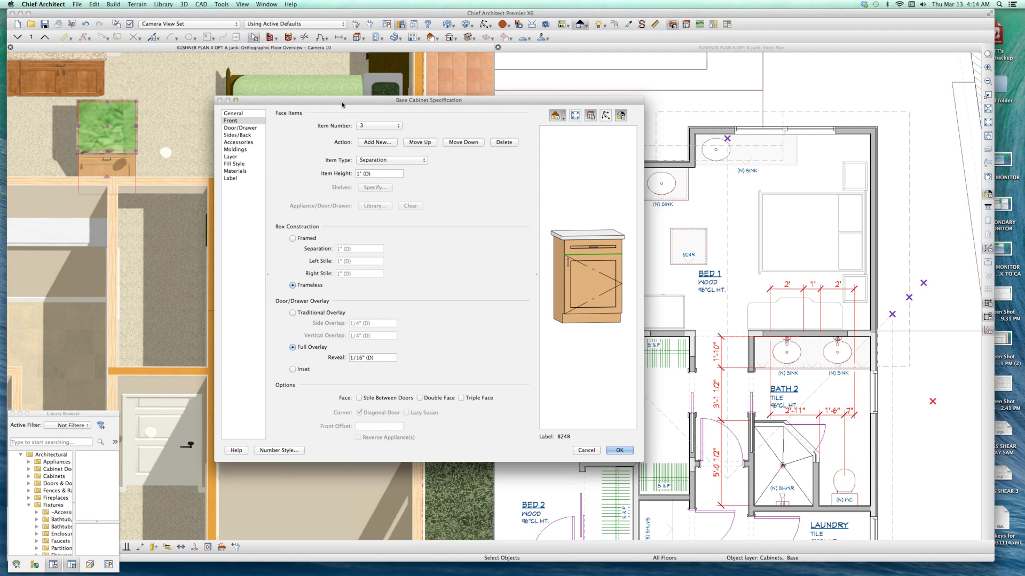
{"action": "key", "text": "Down"}
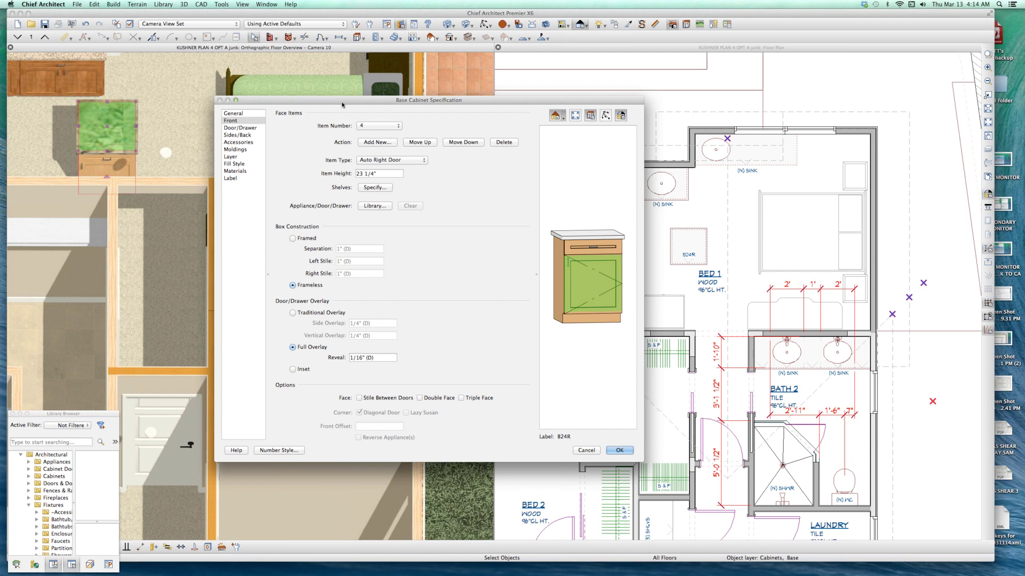
{"action": "key", "text": "Down"}
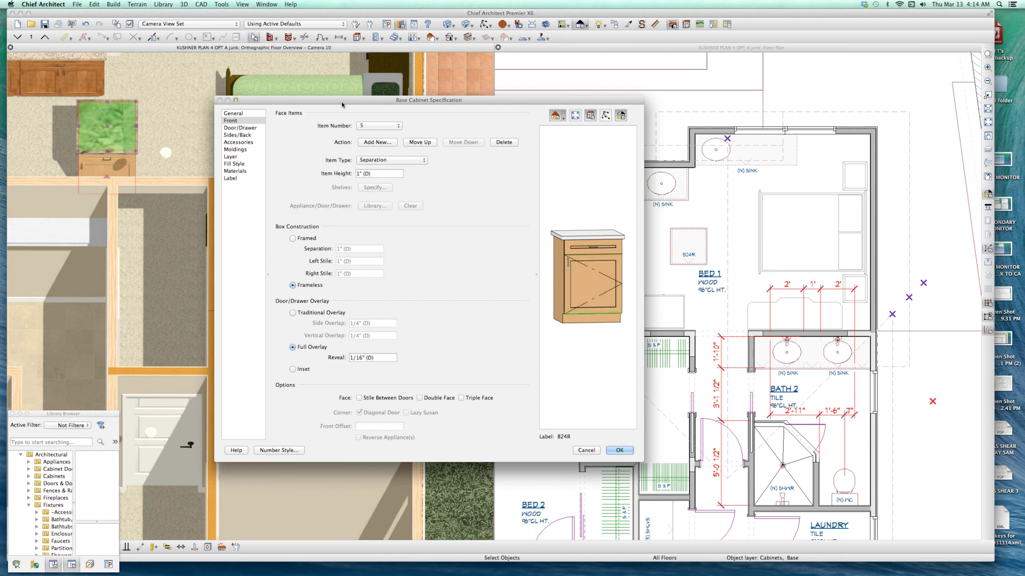
{"action": "key", "text": "Down"}
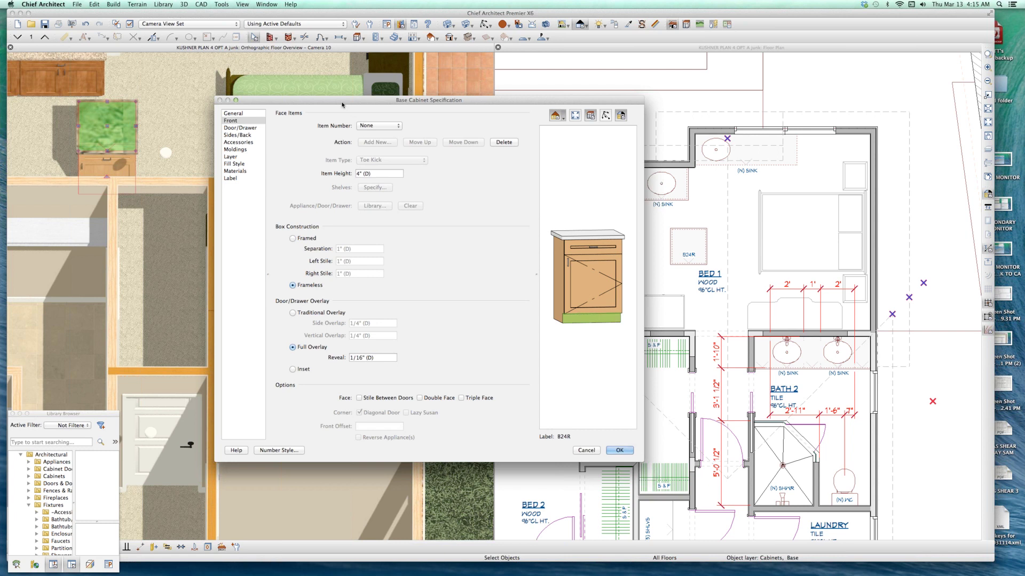
{"action": "left_click", "coordinate": [616, 451]}
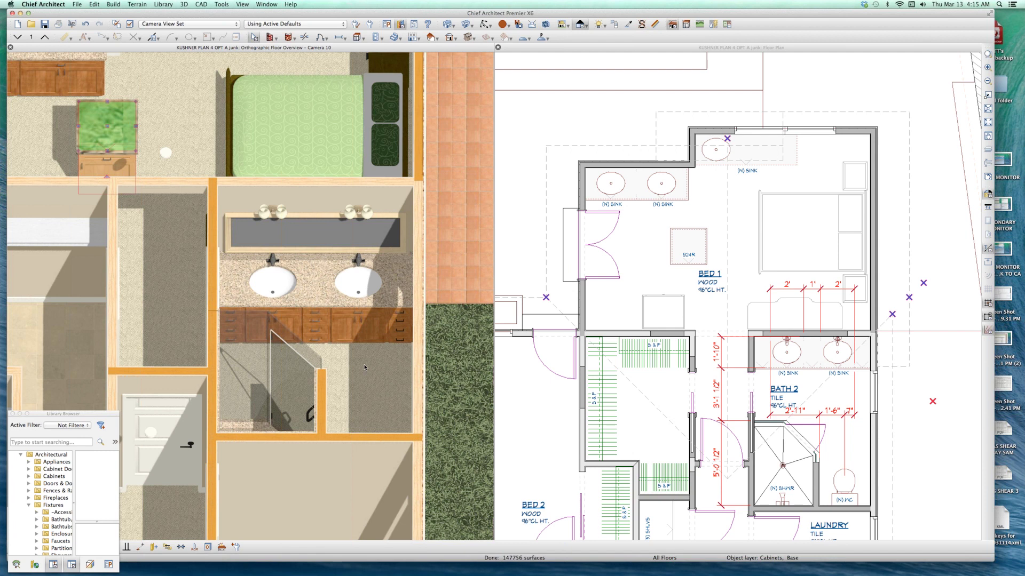
- Place a drawer base cabinet in Bed 1 against the left side of the pasted base cabinet
{"action": "left_click", "coordinate": [678, 247]}
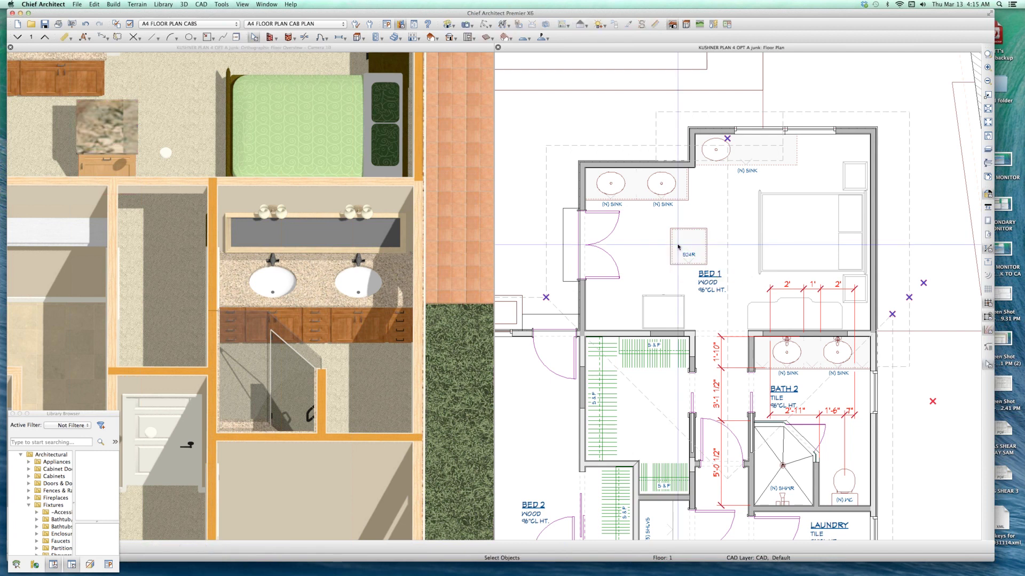
{"action": "left_click", "coordinate": [644, 250]}
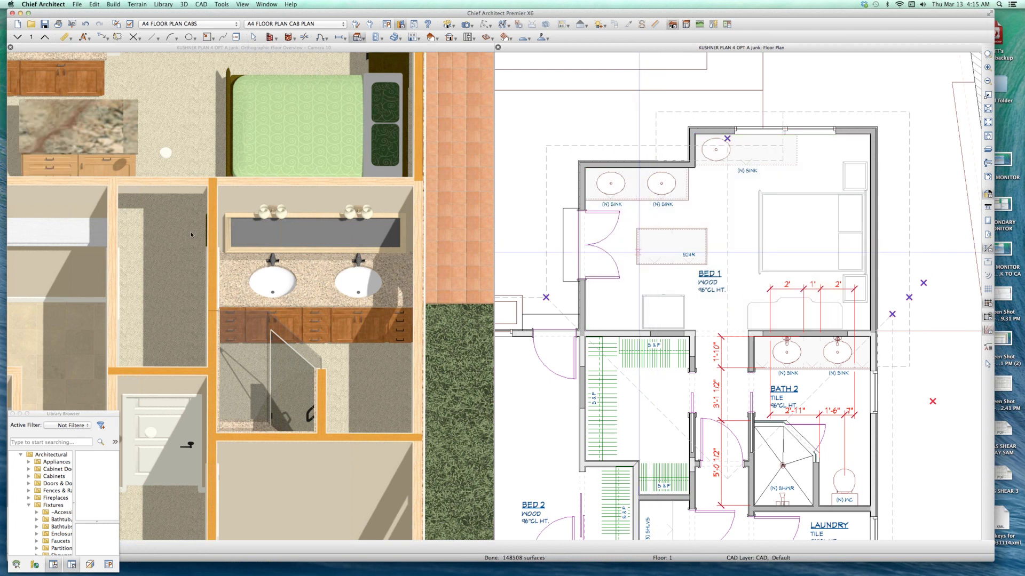
{"action": "scroll", "coordinate": [88, 158], "scroll_direction": "down", "scroll_amount": 3}
{"action": "scroll", "coordinate": [104, 144], "scroll_direction": "up", "scroll_amount": 5}
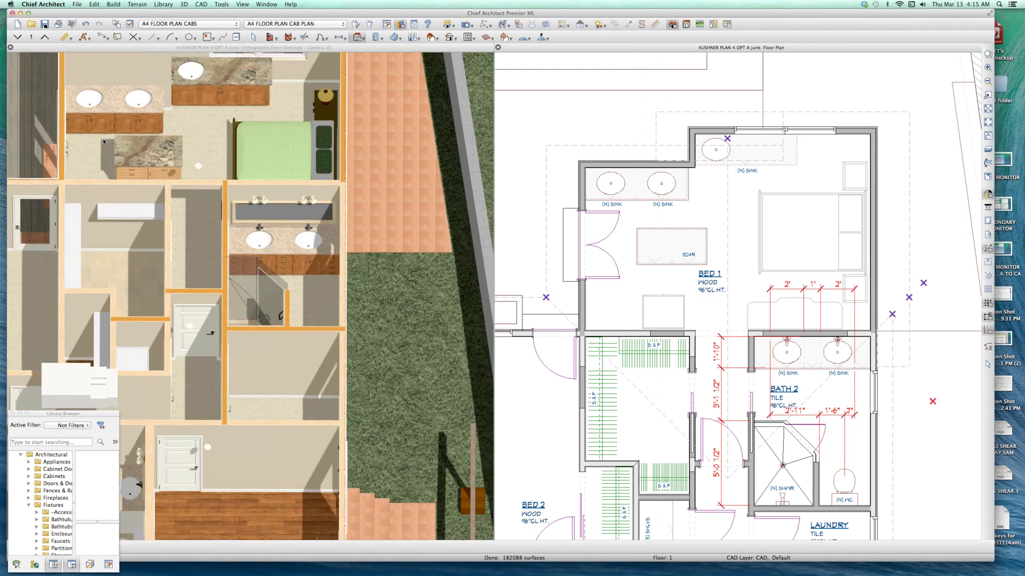
- Open the front settings of the new drawer base cabinet from the 3D overview
{"action": "left_click", "coordinate": [206, 199]}
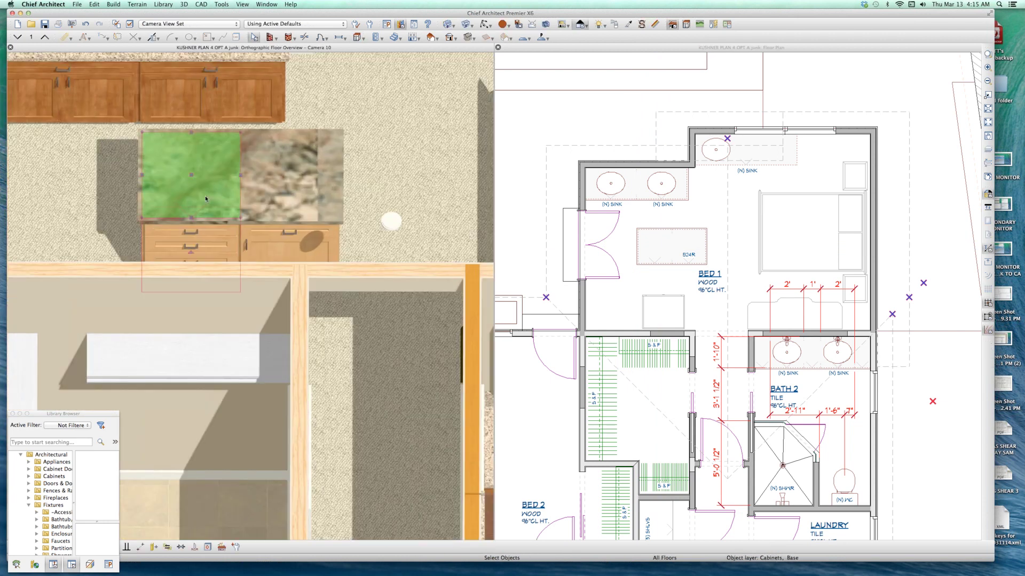
{"action": "key", "text": "Escape"}
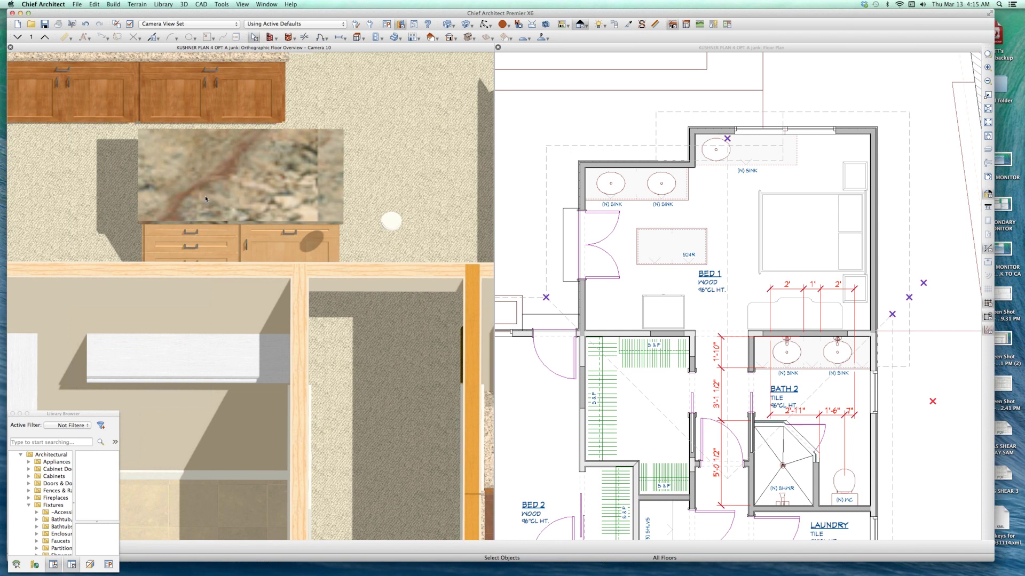
{"action": "left_click", "coordinate": [206, 197]}
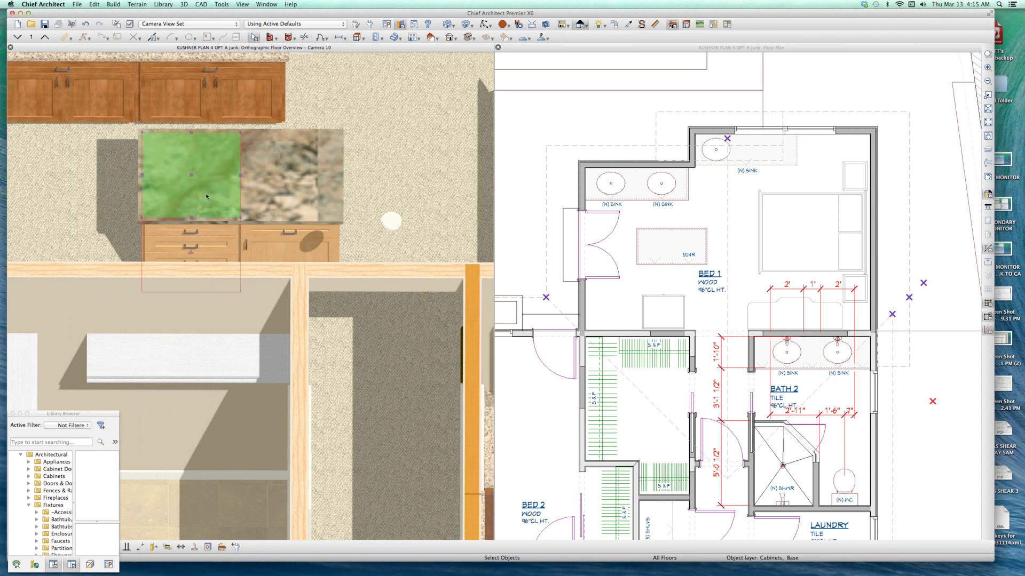
{"action": "double_click", "coordinate": [330, 180]}
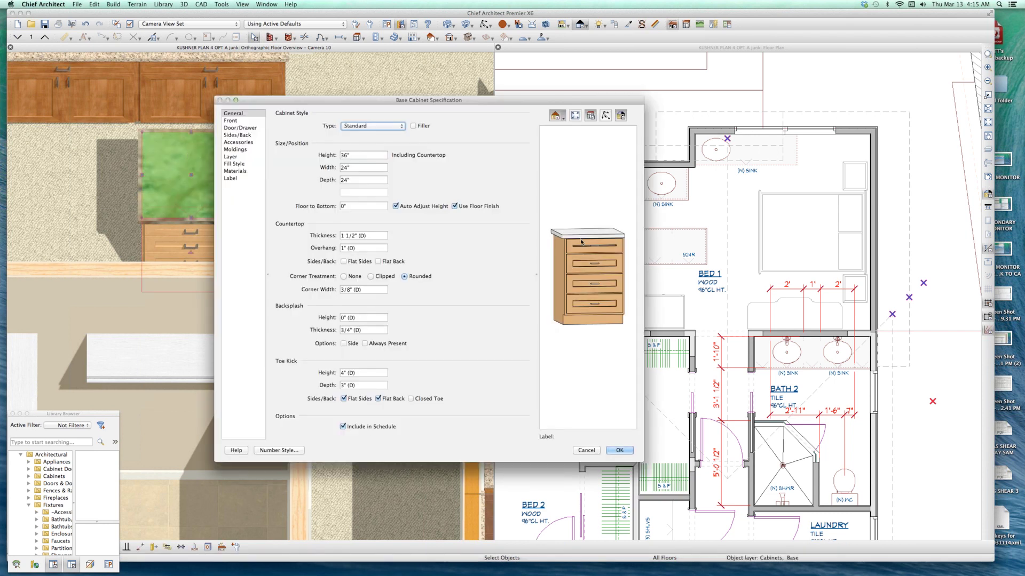
{"action": "left_click", "coordinate": [231, 120]}
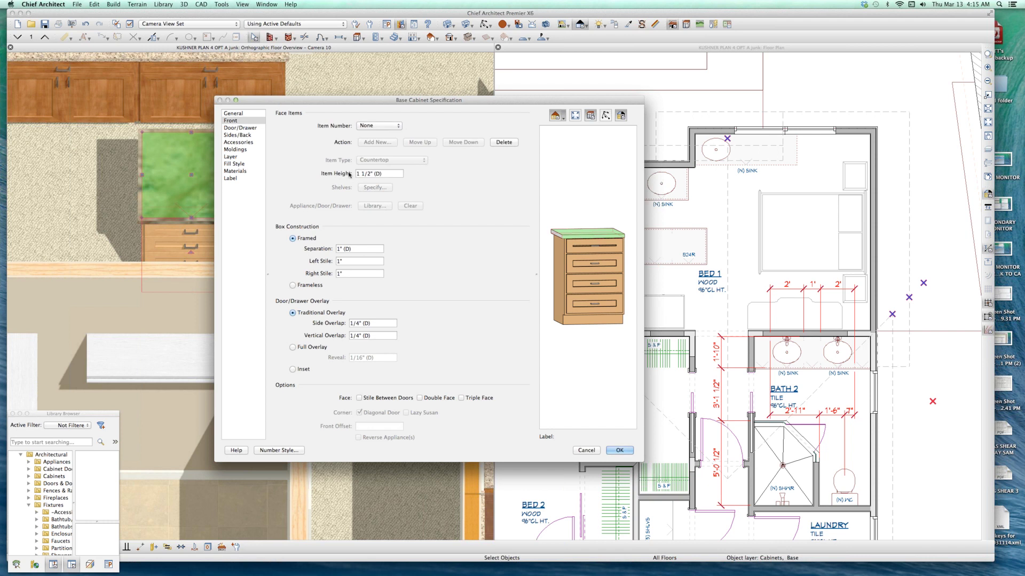
- Examine the drawer cabinet's separations and drawers one by one, from the topmost face item to the bottom drawer
{"action": "triple_click", "coordinate": [390, 172]}
{"action": "left_click", "coordinate": [391, 172]}
{"action": "left_click", "coordinate": [384, 125]}
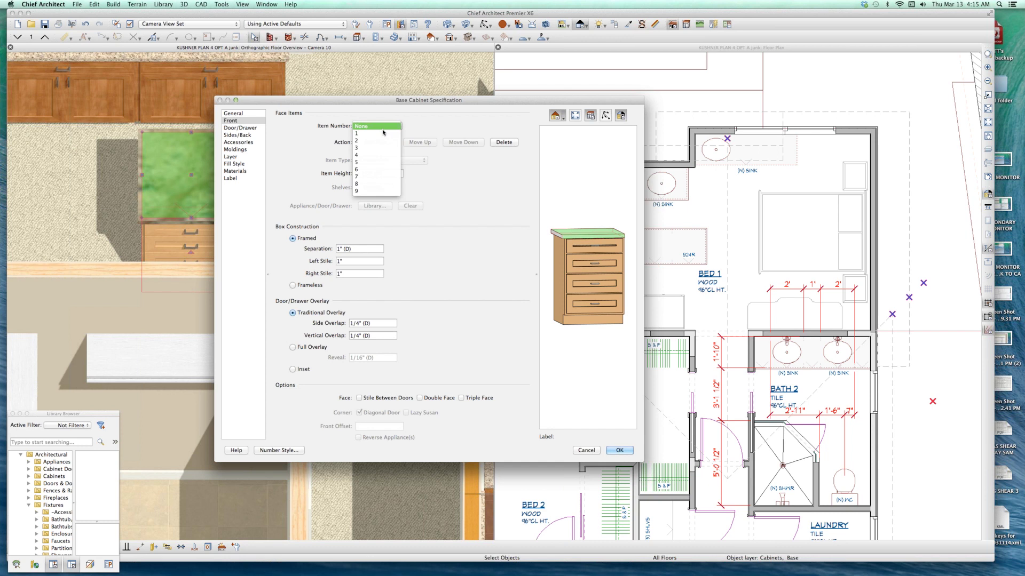
{"action": "left_click", "coordinate": [383, 133]}
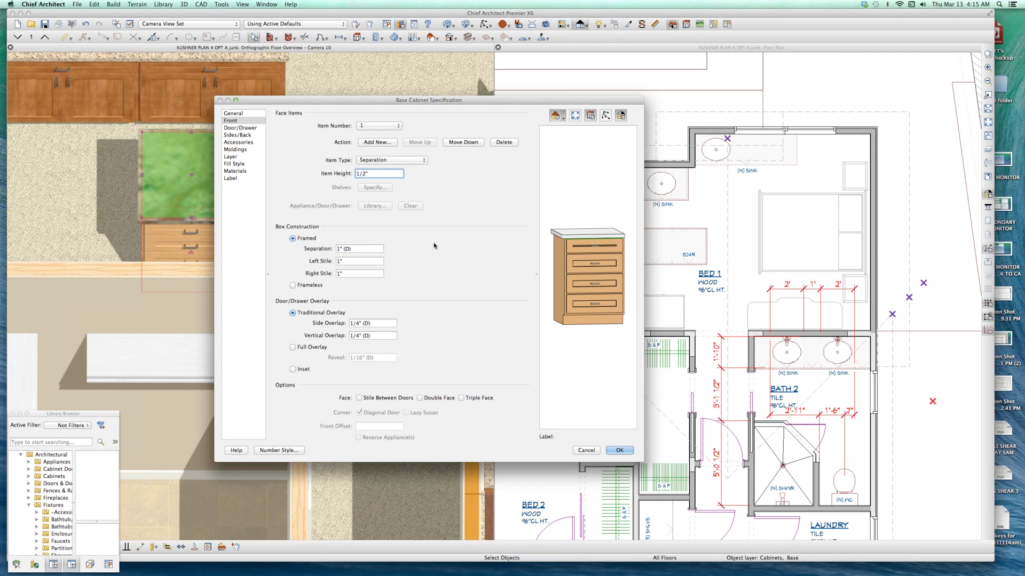
{"action": "left_click", "coordinate": [606, 247]}
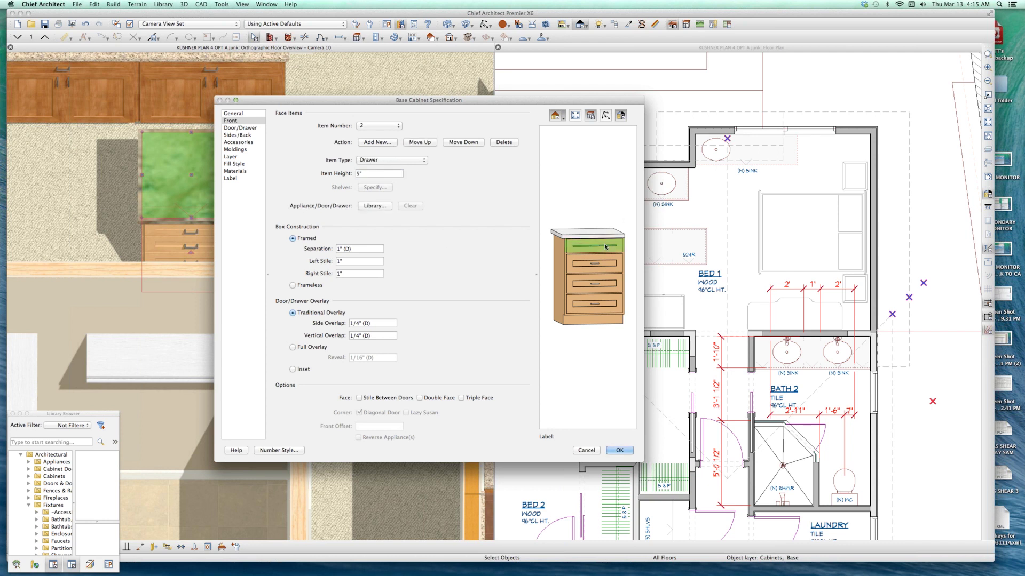
{"action": "left_click", "coordinate": [605, 247]}
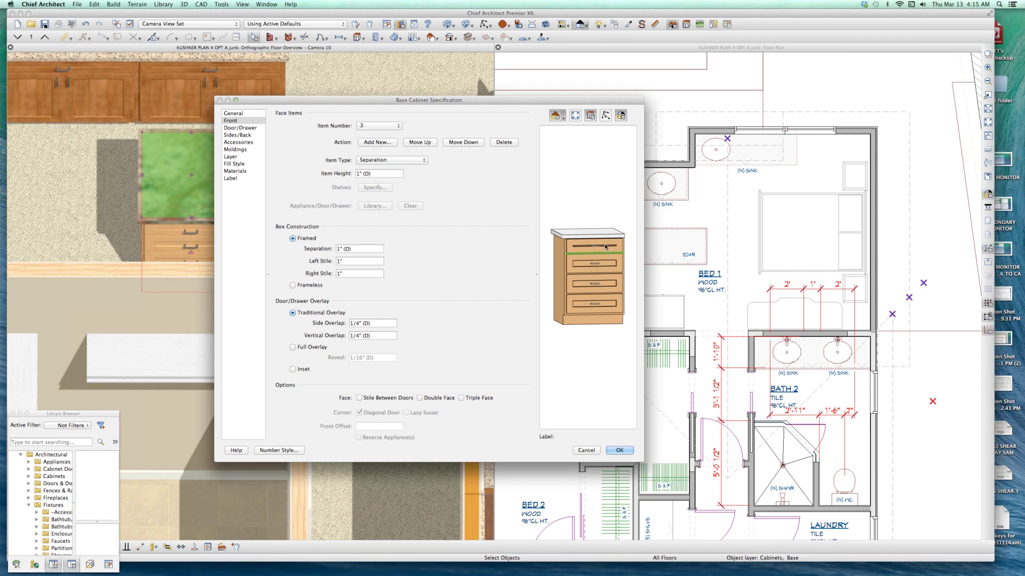
{"action": "left_click", "coordinate": [606, 247]}
{"action": "left_click", "coordinate": [606, 247]}
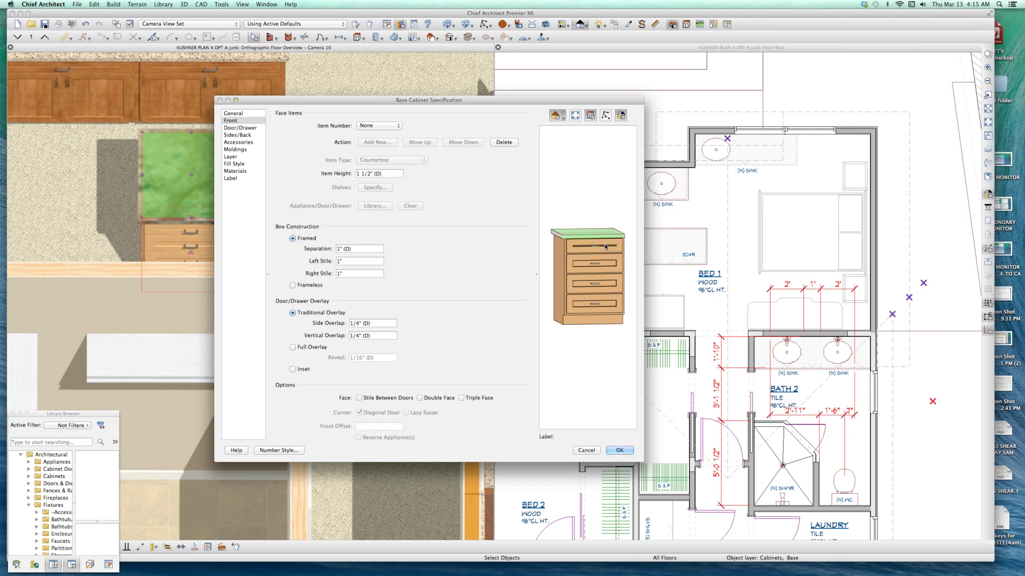
{"action": "left_click", "coordinate": [605, 247]}
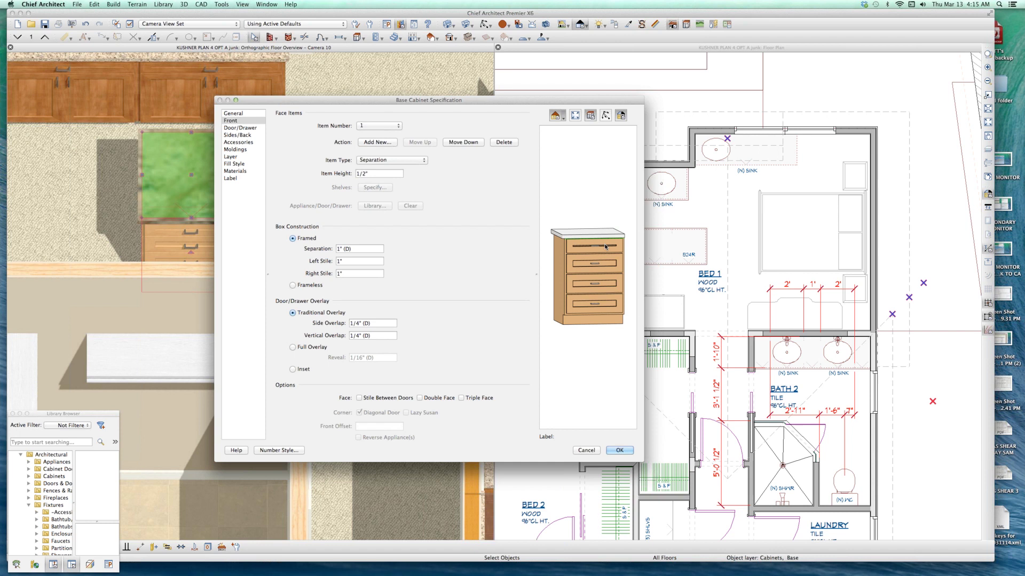
{"action": "left_click", "coordinate": [606, 247]}
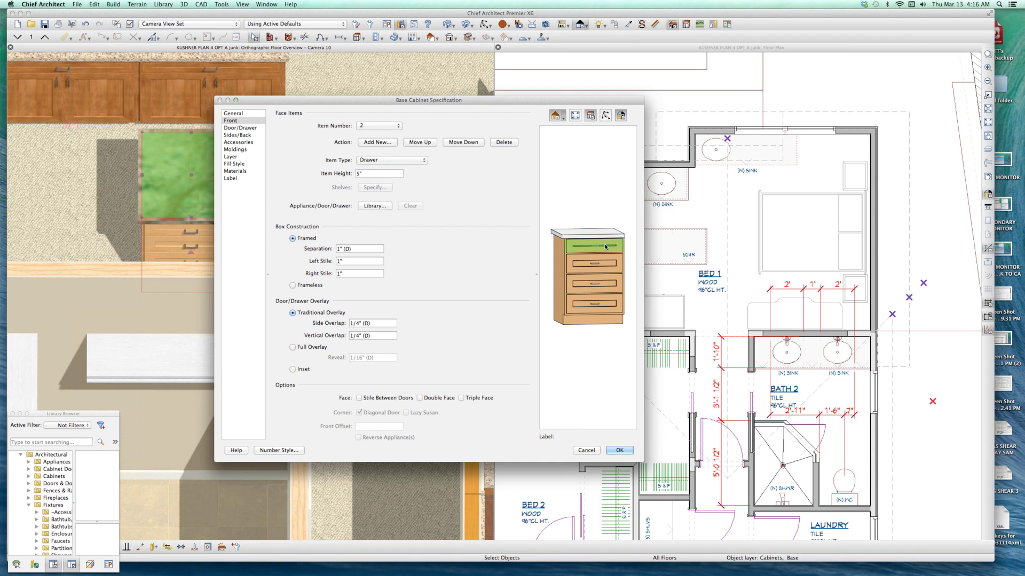
{"action": "left_click", "coordinate": [605, 246]}
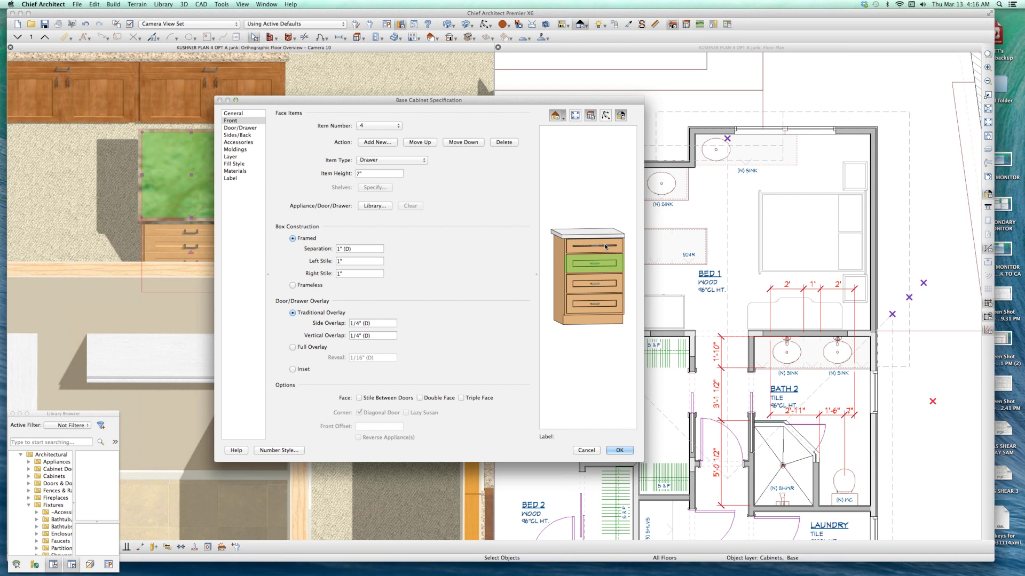
{"action": "left_click", "coordinate": [606, 246]}
{"action": "left_click", "coordinate": [606, 247]}
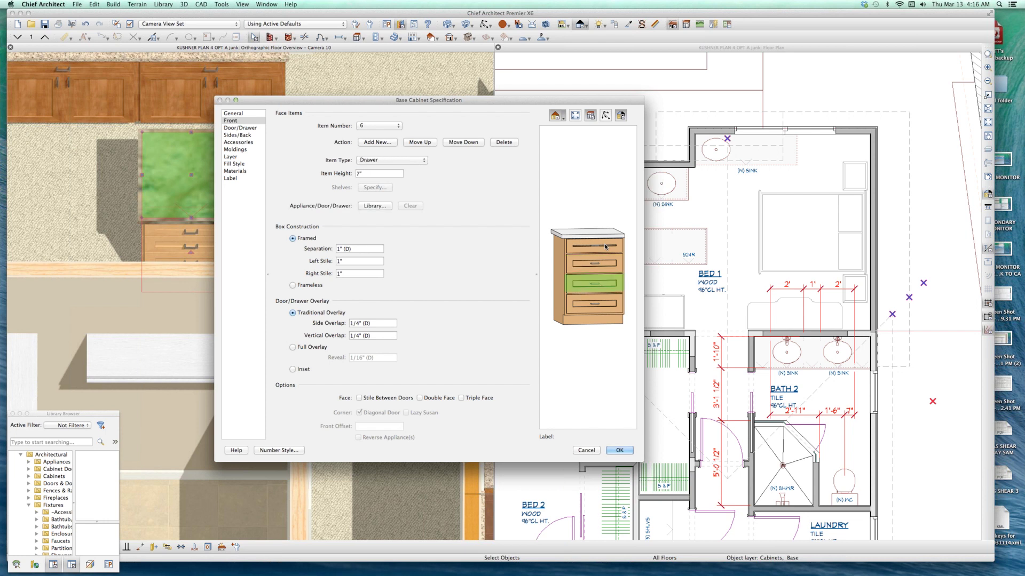
{"action": "left_click", "coordinate": [605, 246]}
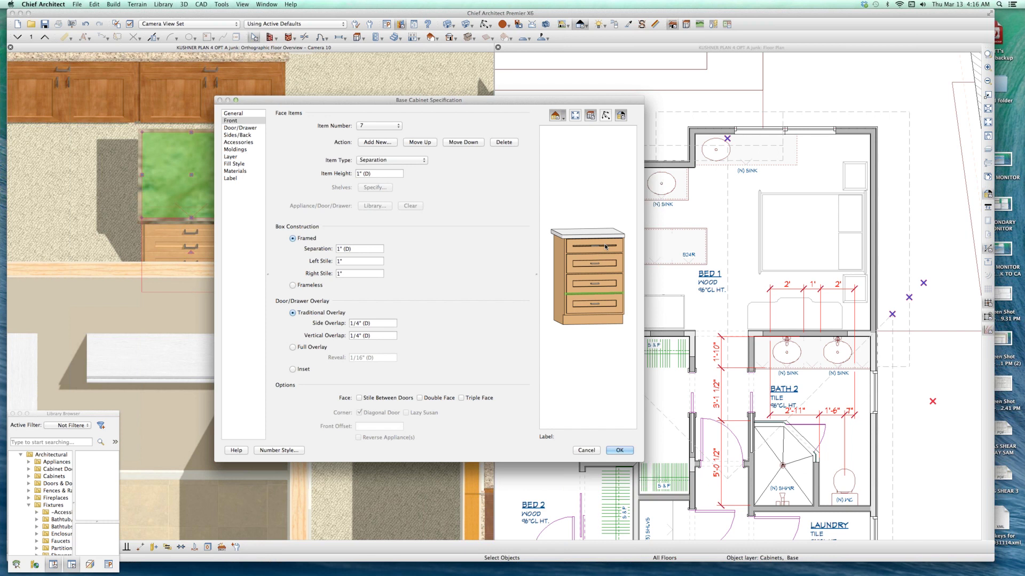
{"action": "left_click", "coordinate": [606, 246]}
{"action": "left_click", "coordinate": [606, 247]}
{"action": "left_click", "coordinate": [595, 305]}
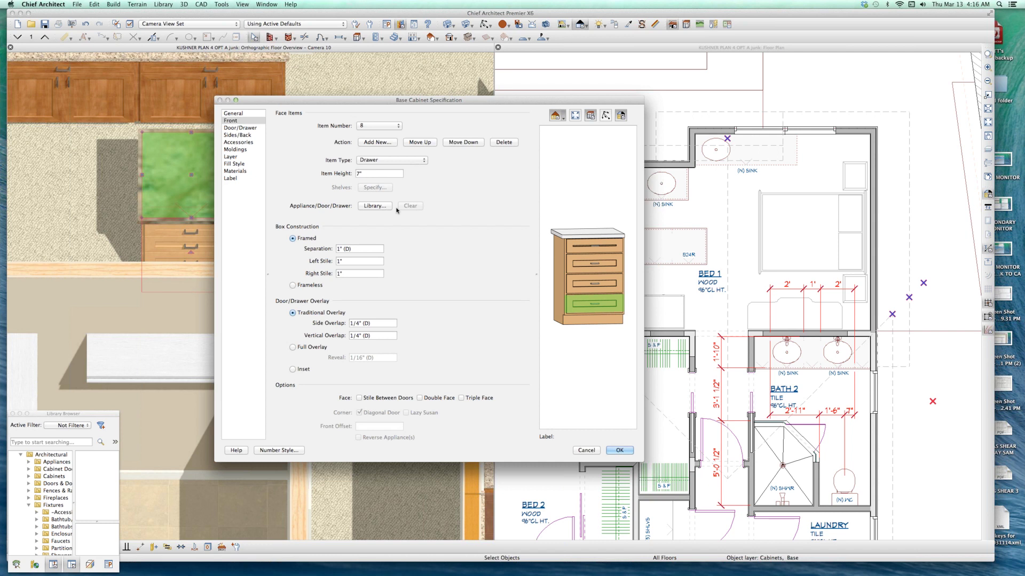
- Delete the cabinet's bottom drawer and set the height of the second drawer from the top to 11"
{"action": "left_click", "coordinate": [503, 143]}
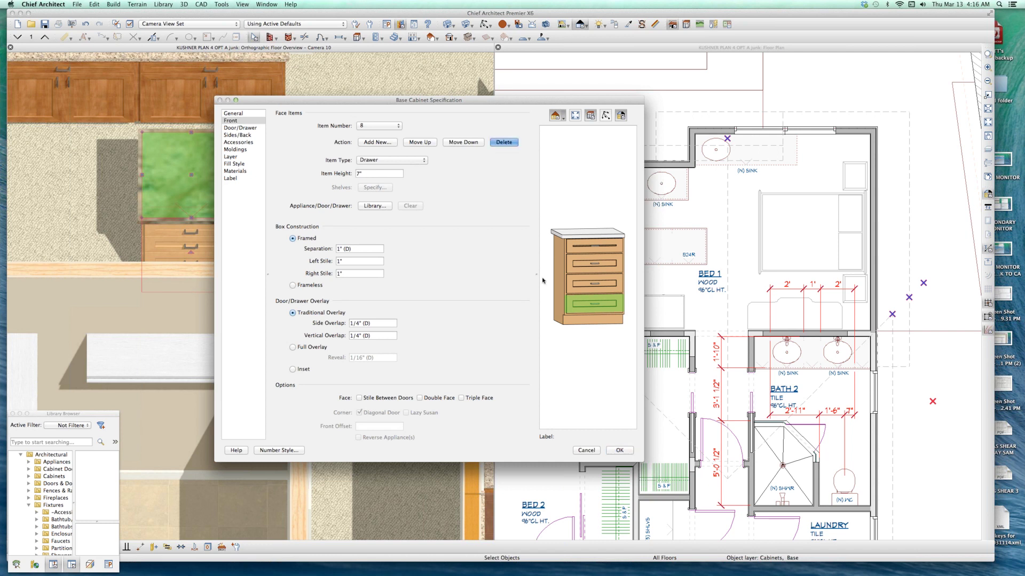
{"action": "left_click", "coordinate": [604, 262]}
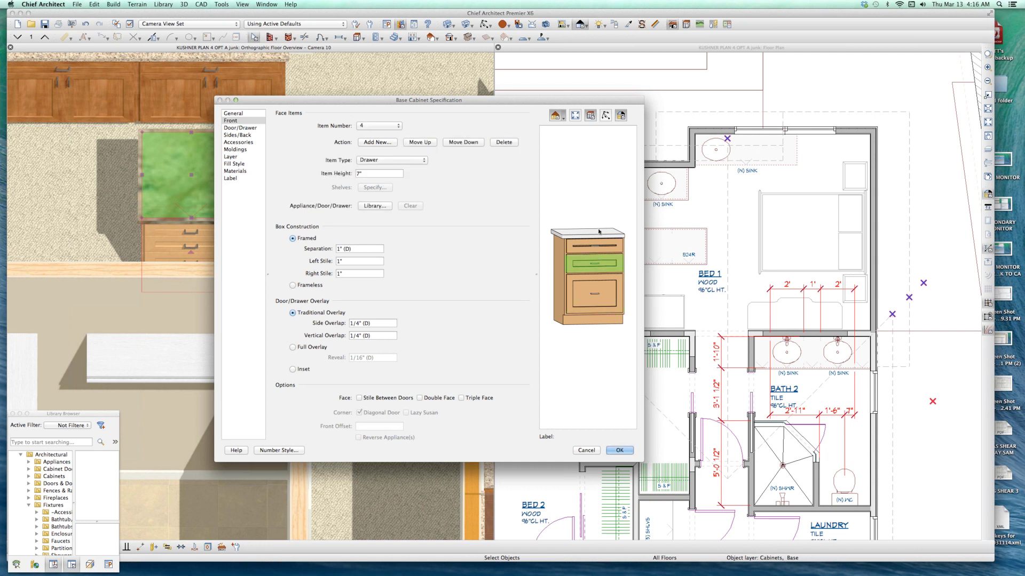
{"action": "left_click_drag", "start_coordinate": [370, 173], "coordinate": [232, 165]}
{"action": "type", "text": "11"}
{"action": "key", "text": "Tab"}
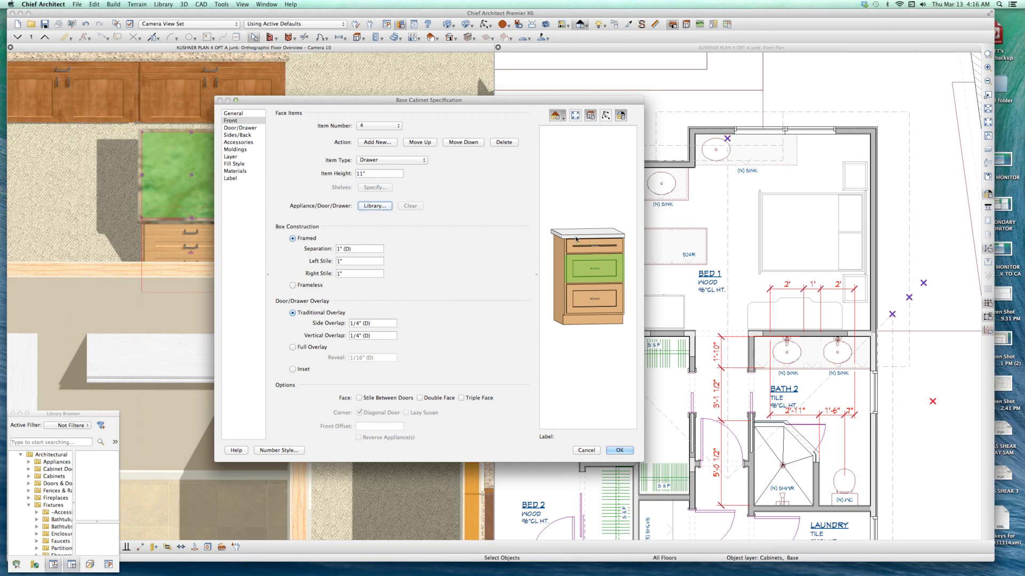
- Examine the drawer cabinet's face items one by one, from the countertop down through the separations and drawers to the lowest separation
{"action": "left_click", "coordinate": [576, 239]}
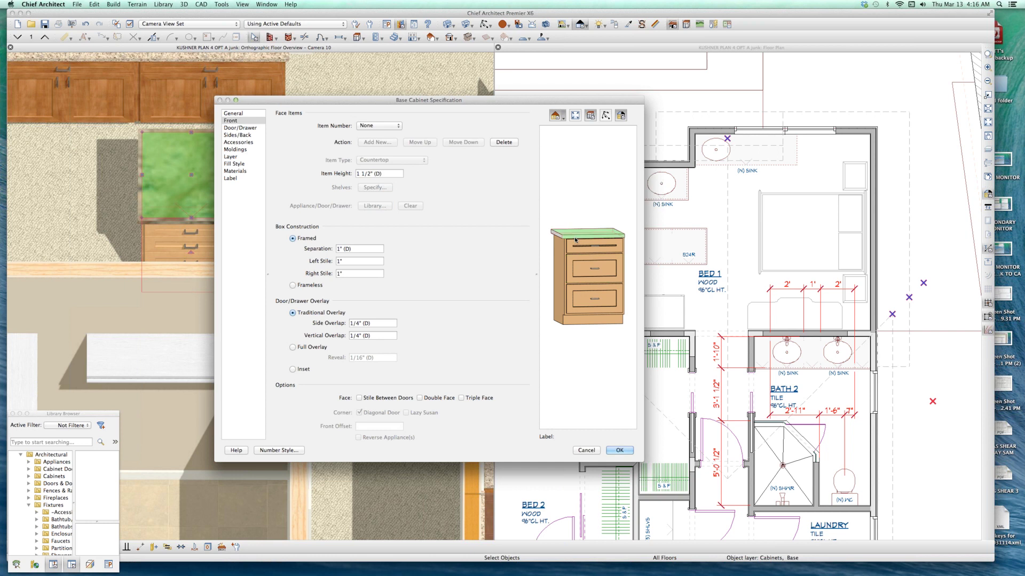
{"action": "left_click", "coordinate": [575, 240]}
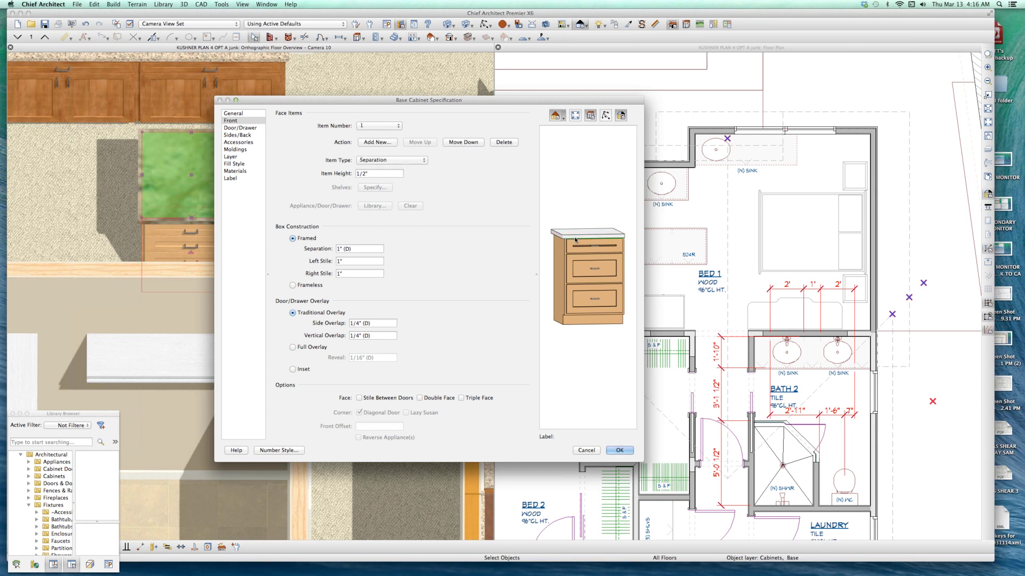
{"action": "left_click", "coordinate": [576, 240]}
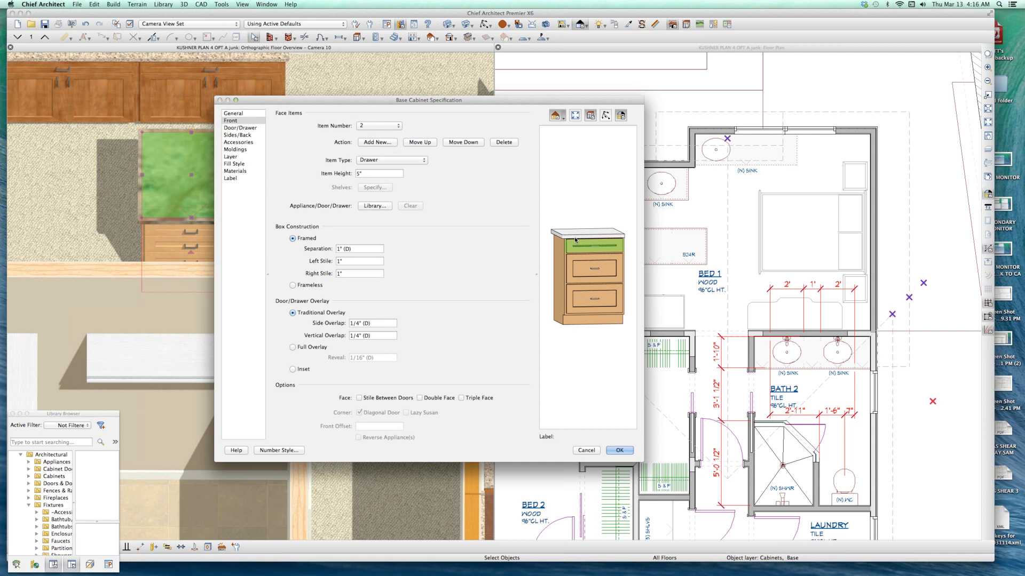
{"action": "left_click", "coordinate": [576, 240]}
{"action": "left_click", "coordinate": [575, 240]}
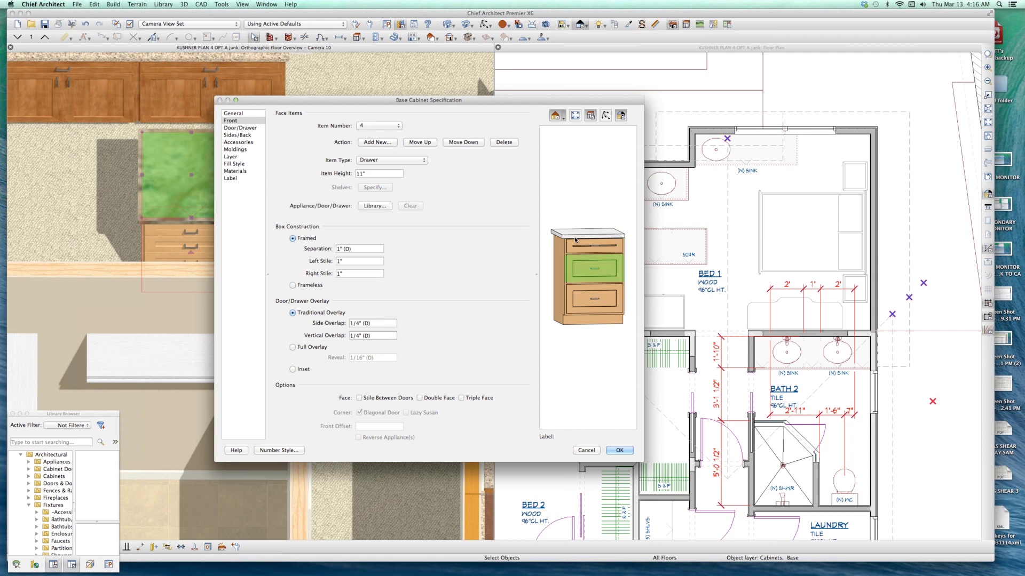
{"action": "left_click", "coordinate": [575, 240]}
{"action": "left_click", "coordinate": [576, 241]}
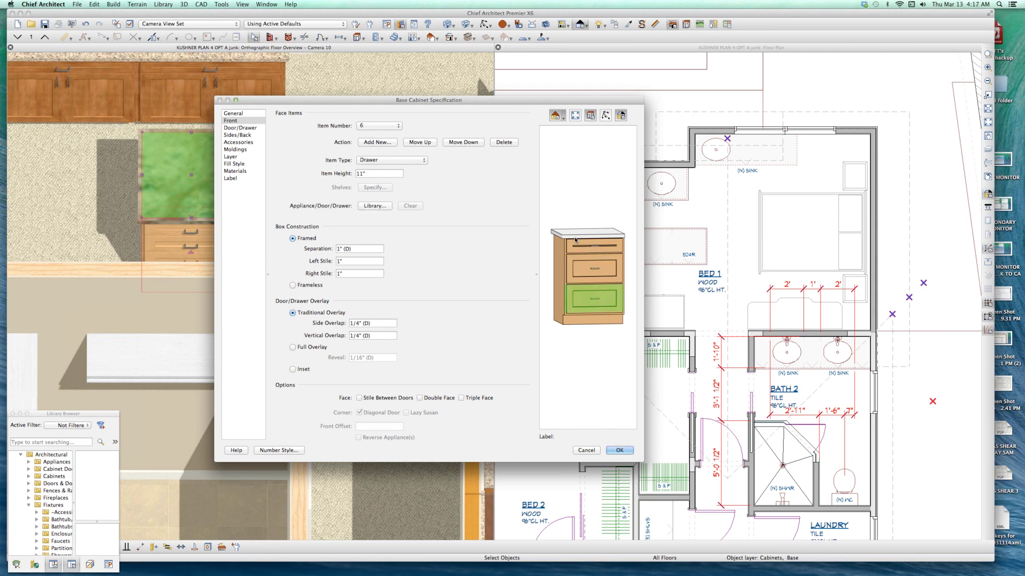
{"action": "left_click", "coordinate": [575, 240]}
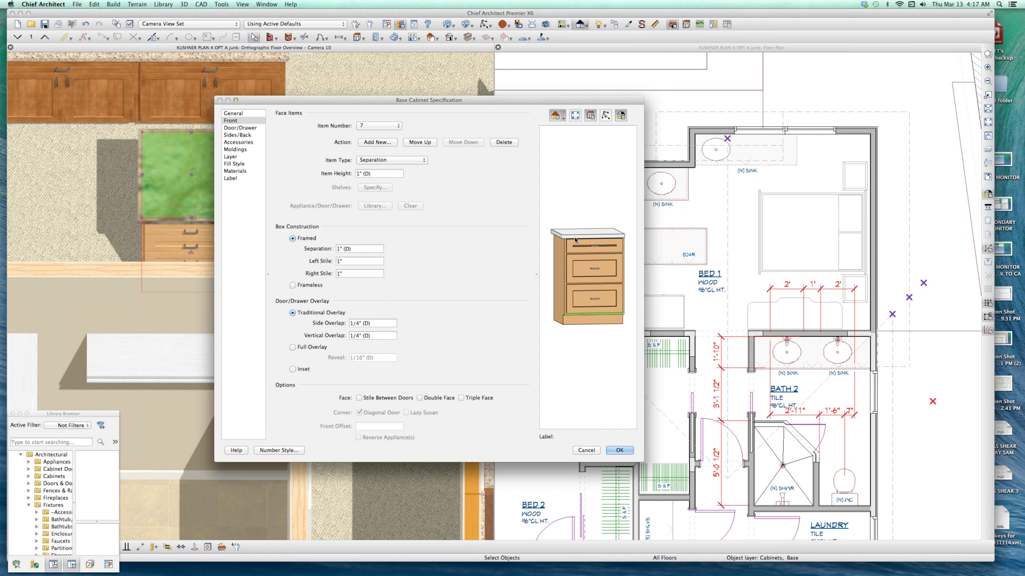
- Delete the cabinet's bottom drawer and change the remaining lower drawer's item type to Right Door
{"action": "left_click", "coordinate": [579, 300]}
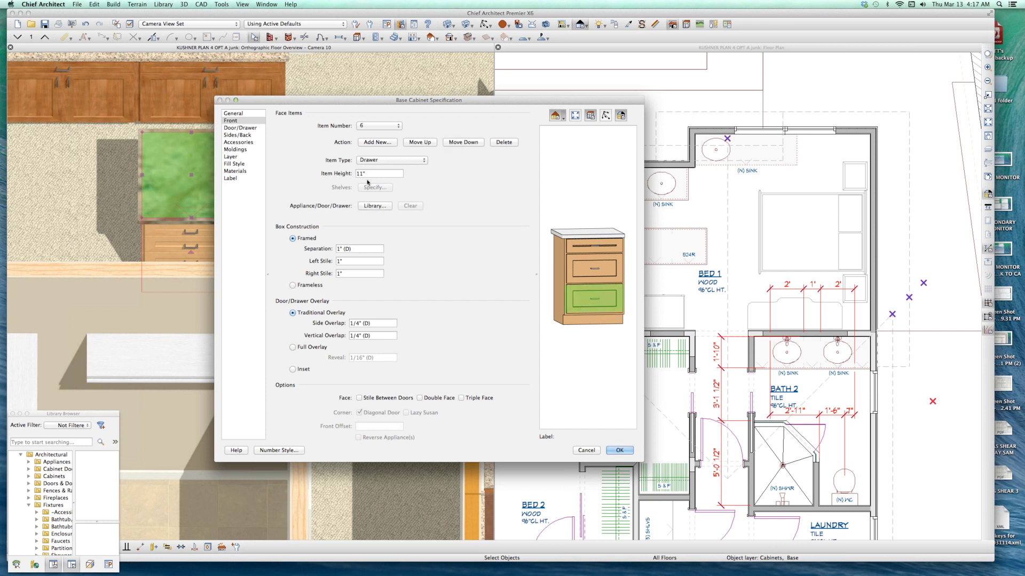
{"action": "left_click", "coordinate": [502, 143]}
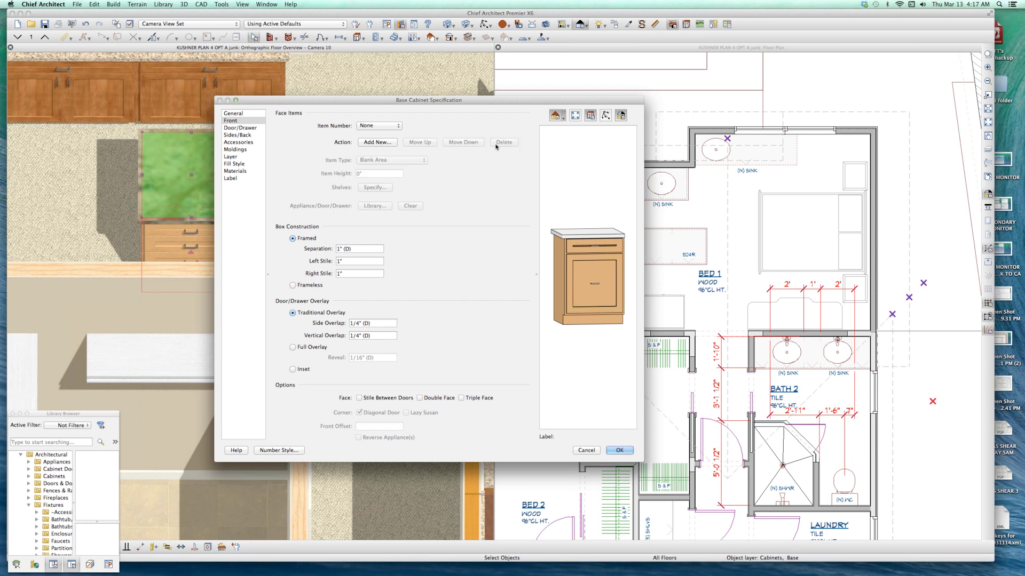
{"action": "left_click", "coordinate": [621, 295]}
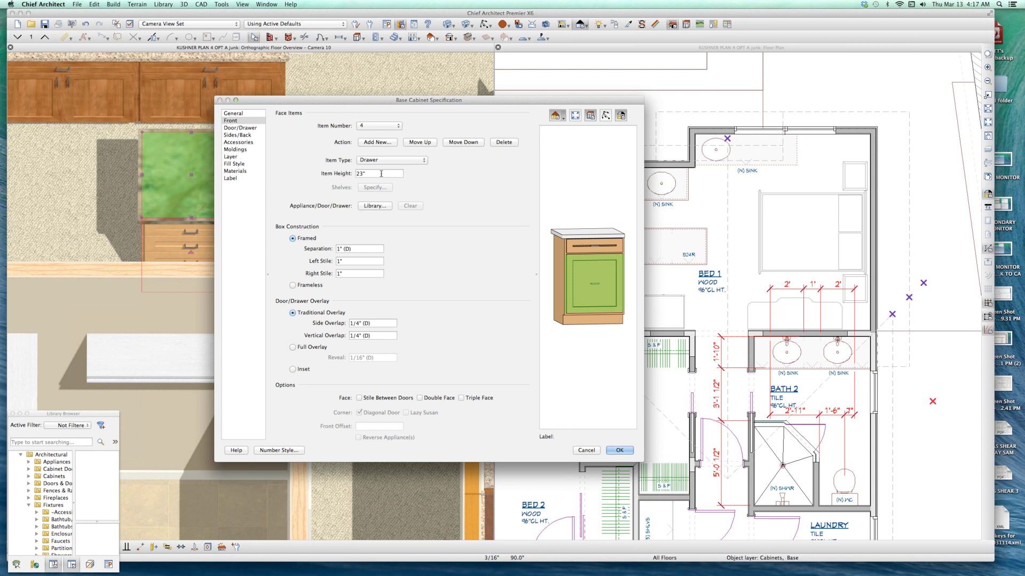
{"action": "left_click", "coordinate": [385, 161]}
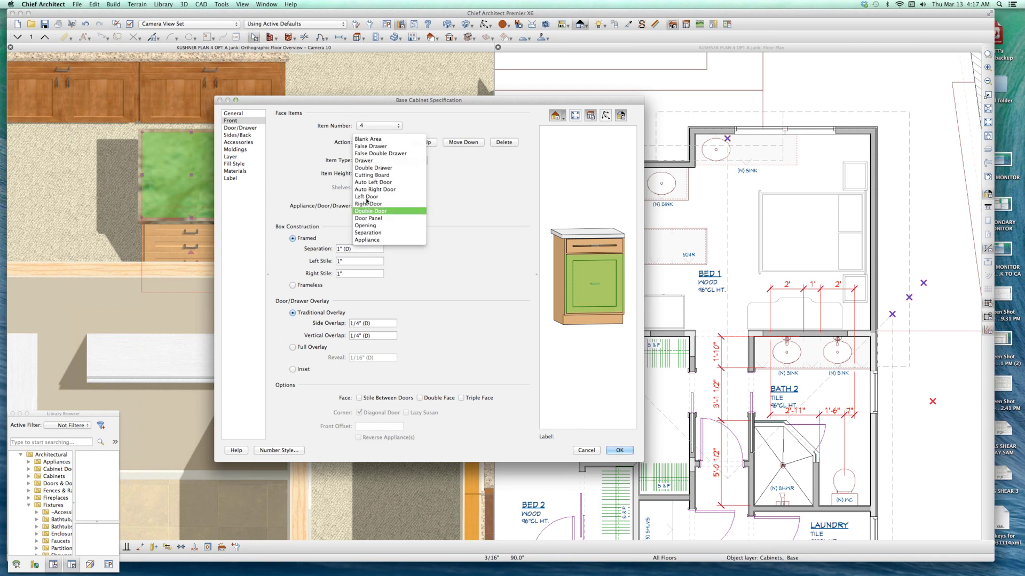
{"action": "left_click", "coordinate": [367, 205]}
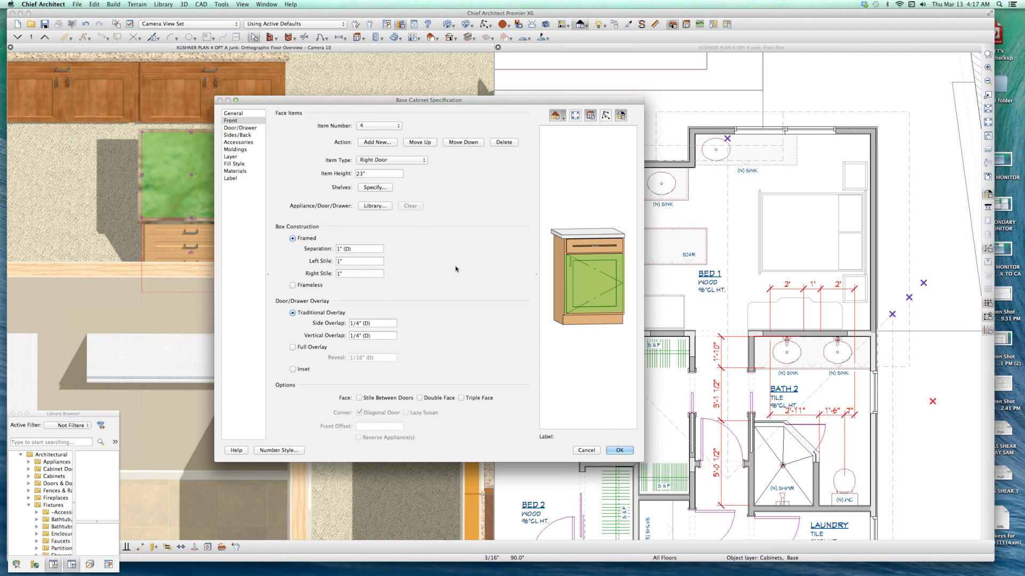
{"action": "key", "text": "Return"}
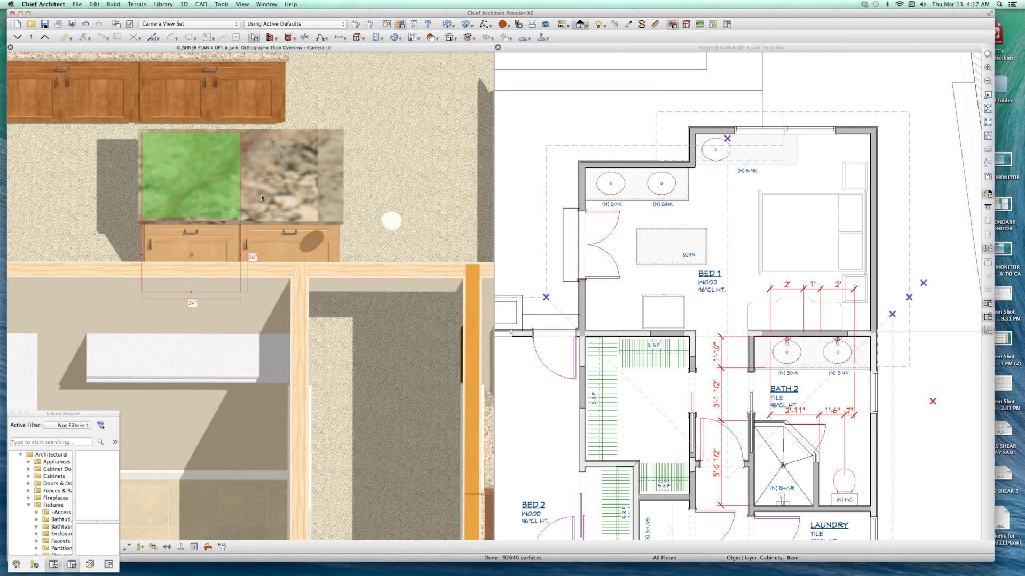
- Review the front settings of the adjoining B24R base cabinet and close them without changes
{"action": "left_click", "coordinate": [264, 196]}
{"action": "double_click", "coordinate": [265, 186]}
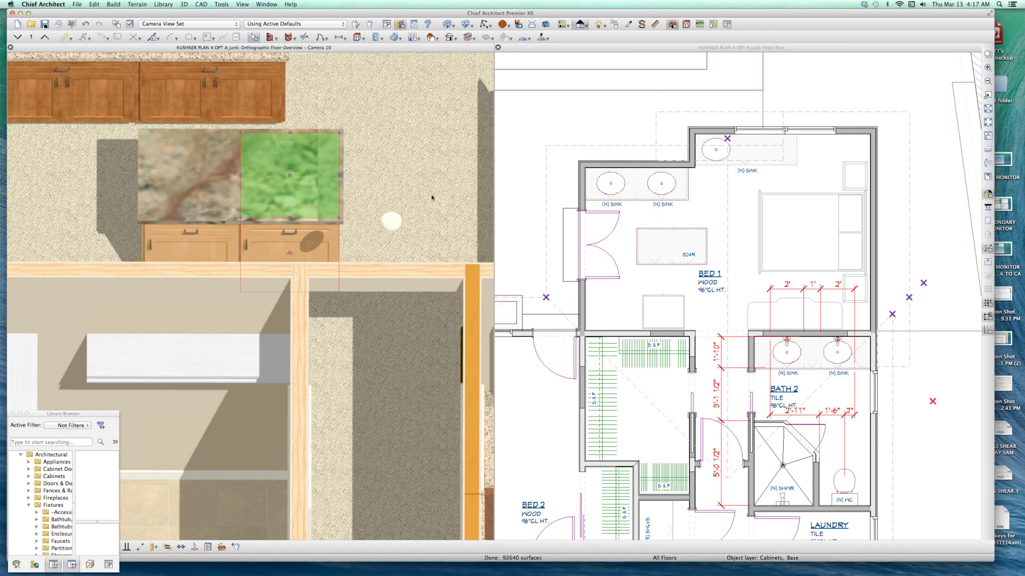
{"action": "left_click", "coordinate": [578, 283]}
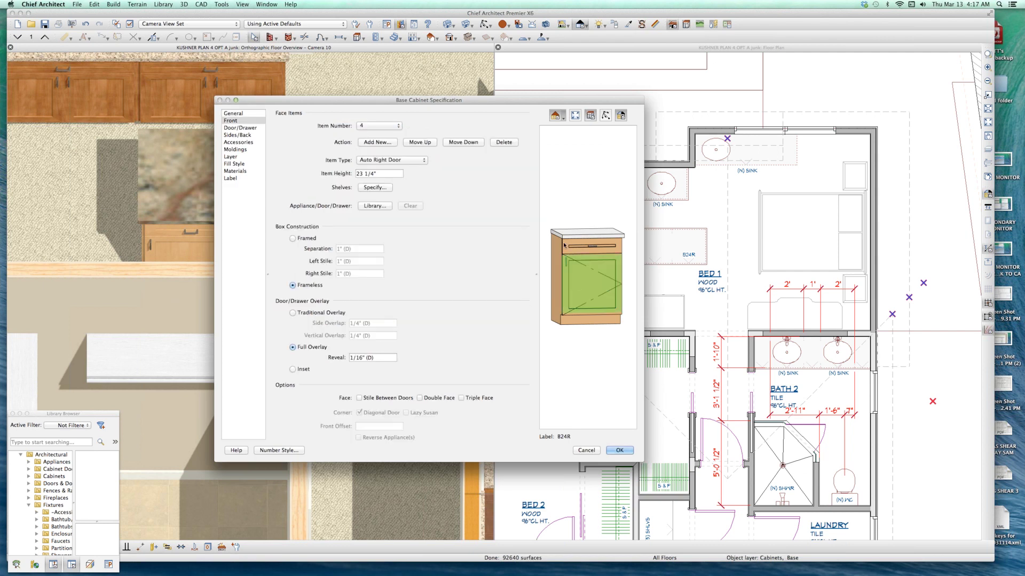
{"action": "left_click", "coordinate": [588, 451]}
- Delete both demonstration base cabinets standing in the middle of Bed 1
{"action": "left_click", "coordinate": [208, 251]}
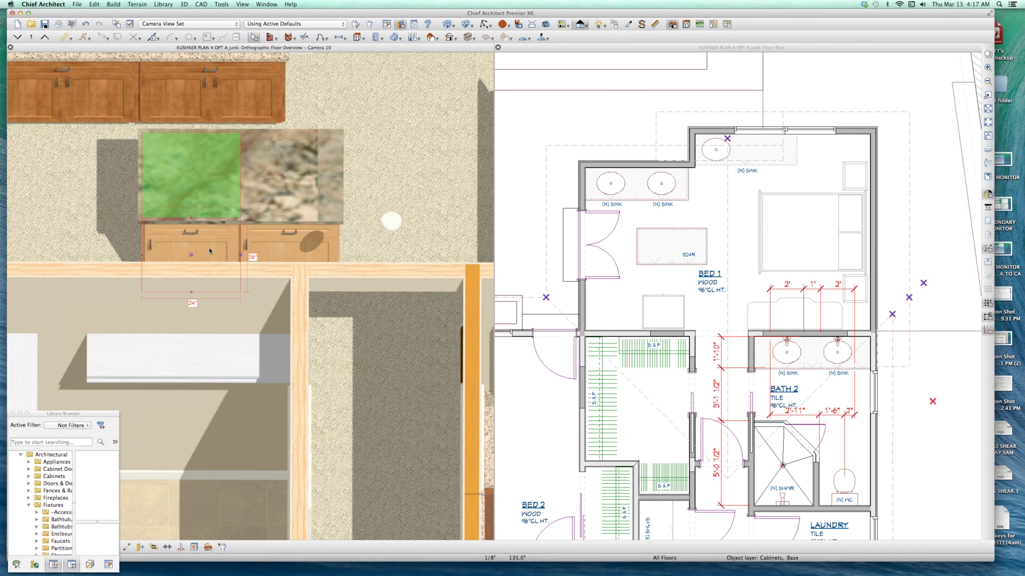
{"action": "left_click", "coordinate": [286, 218]}
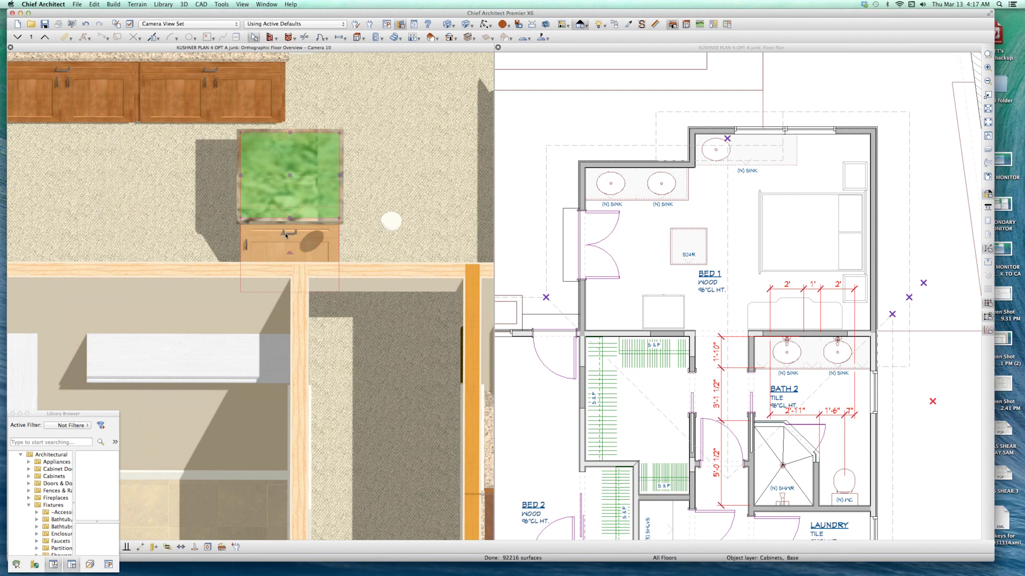
{"action": "key", "text": "Delete"}
- Examine how the Bath 2 vanity is assembled by selecting its sink and drawer cabinets one by one from right to left
{"action": "scroll", "coordinate": [305, 319], "scroll_direction": "down", "scroll_amount": 3}
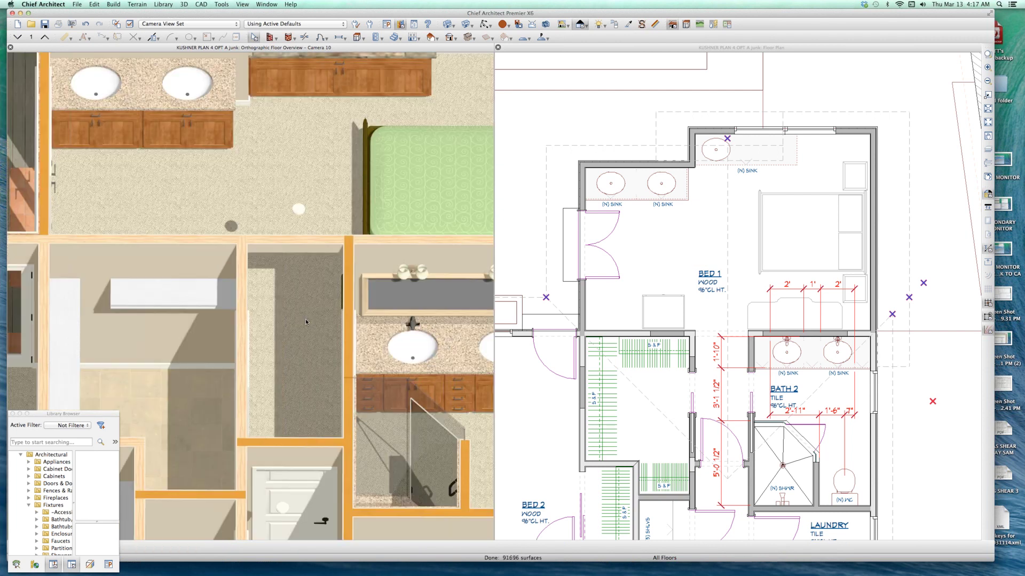
{"action": "scroll", "coordinate": [370, 316], "scroll_direction": "up", "scroll_amount": 2}
{"action": "left_click", "coordinate": [387, 311]}
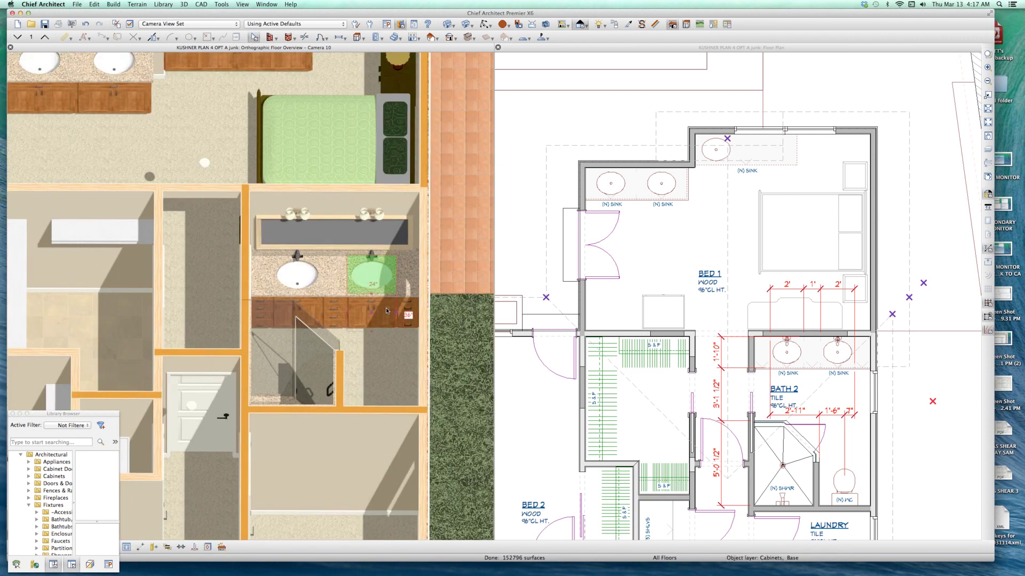
{"action": "left_click", "coordinate": [413, 304]}
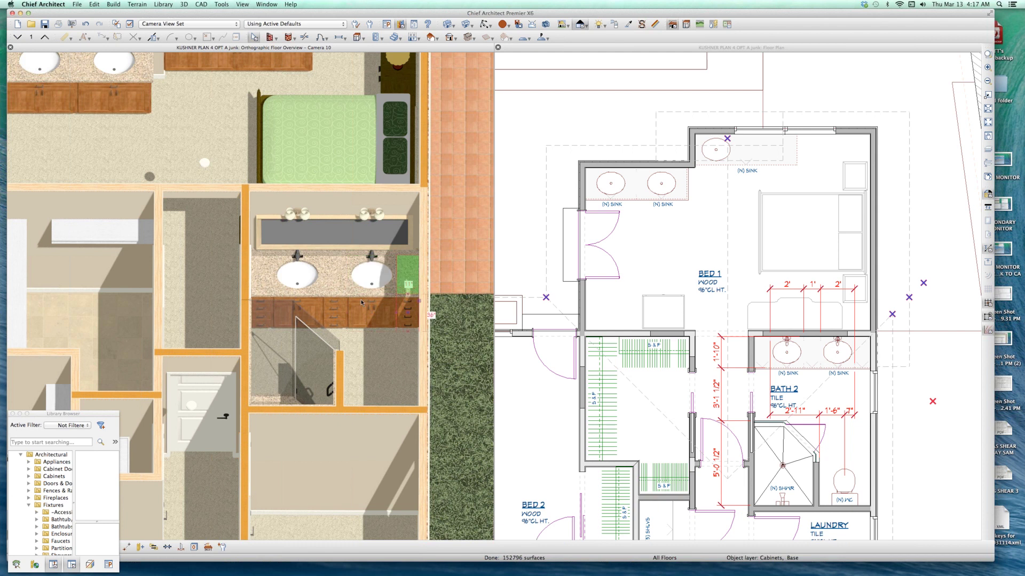
{"action": "left_click", "coordinate": [350, 303]}
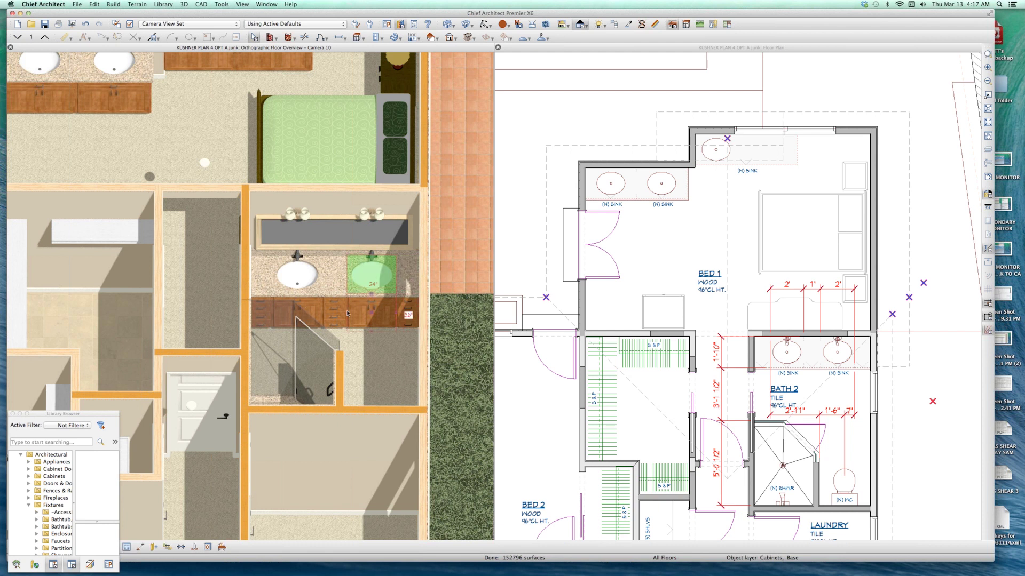
{"action": "left_click", "coordinate": [321, 304]}
{"action": "left_click", "coordinate": [324, 303]}
{"action": "left_click", "coordinate": [257, 298]}
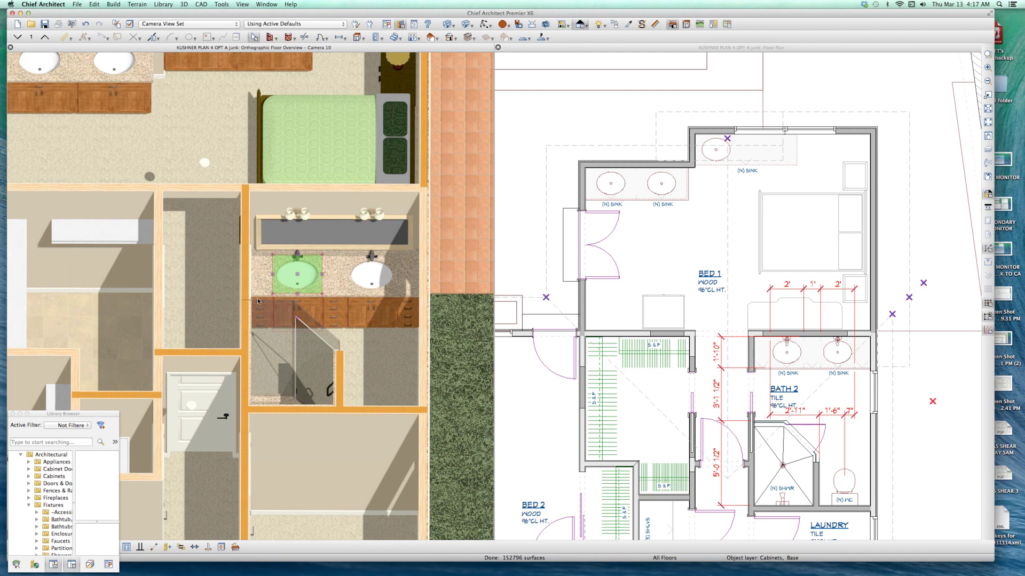
{"action": "left_click", "coordinate": [257, 297]}
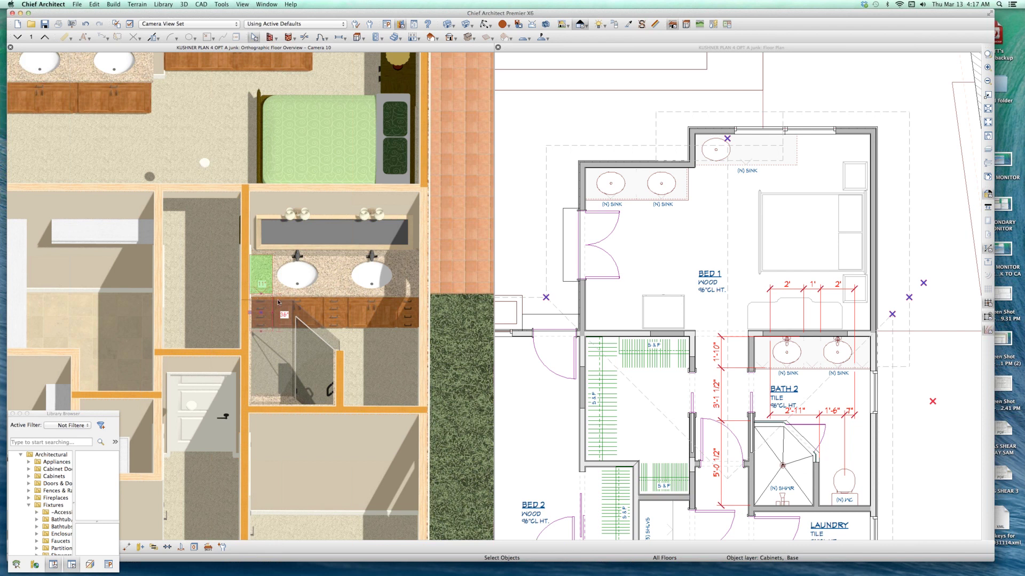
- Inspect the drawer cabinet at the left end of the Bath 2 vanity up close
{"action": "scroll", "coordinate": [356, 323], "scroll_direction": "down", "scroll_amount": 2}
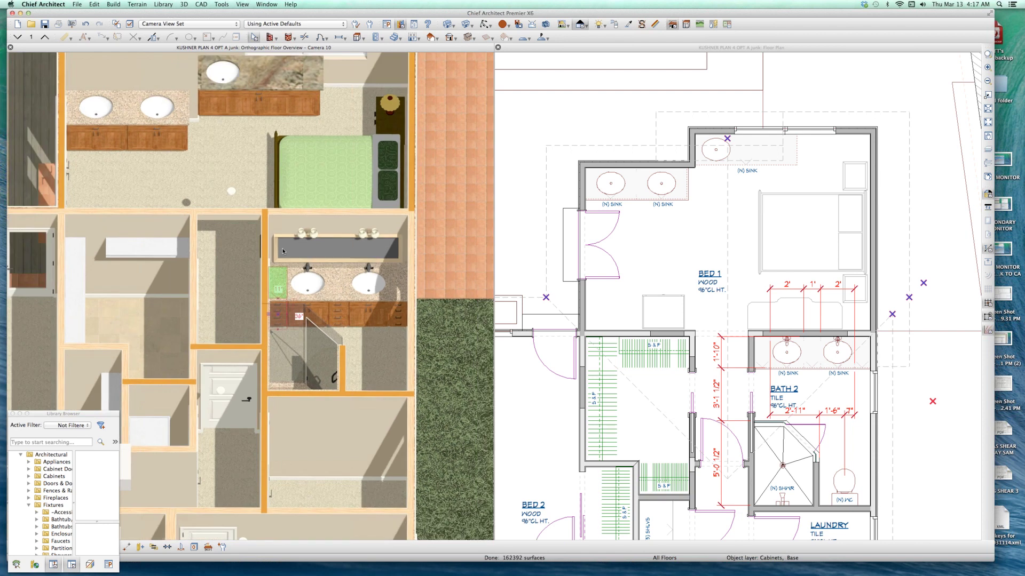
{"action": "left_click", "coordinate": [396, 309]}
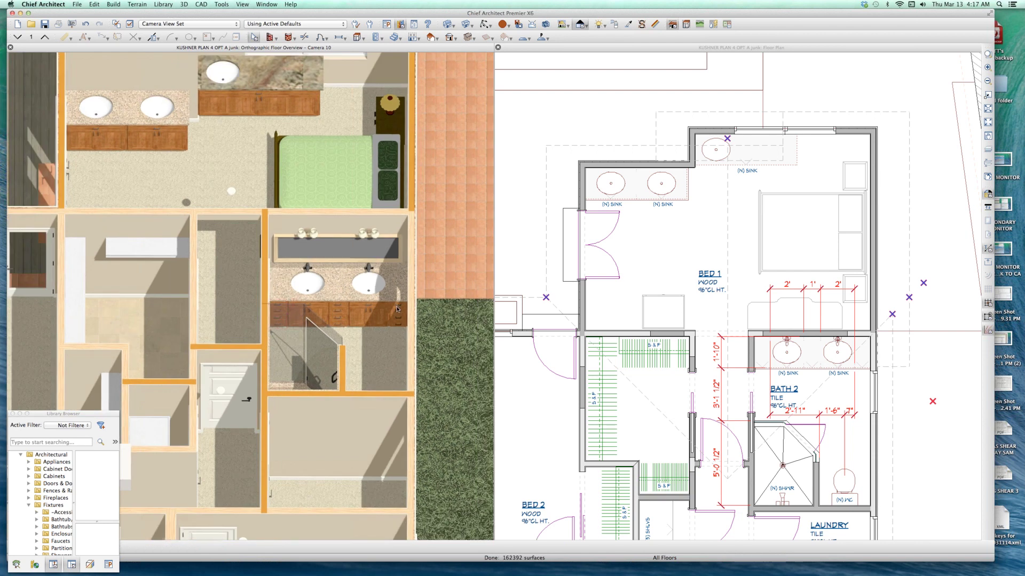
{"action": "left_click_drag", "start_coordinate": [337, 300], "coordinate": [338, 300]}
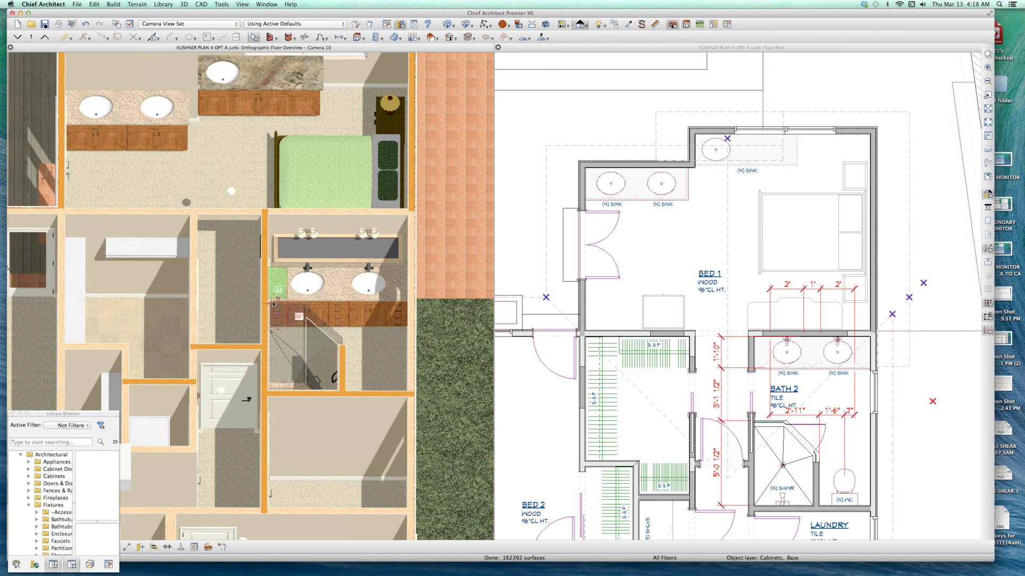
{"action": "scroll", "coordinate": [339, 307], "scroll_direction": "up", "scroll_amount": 5}
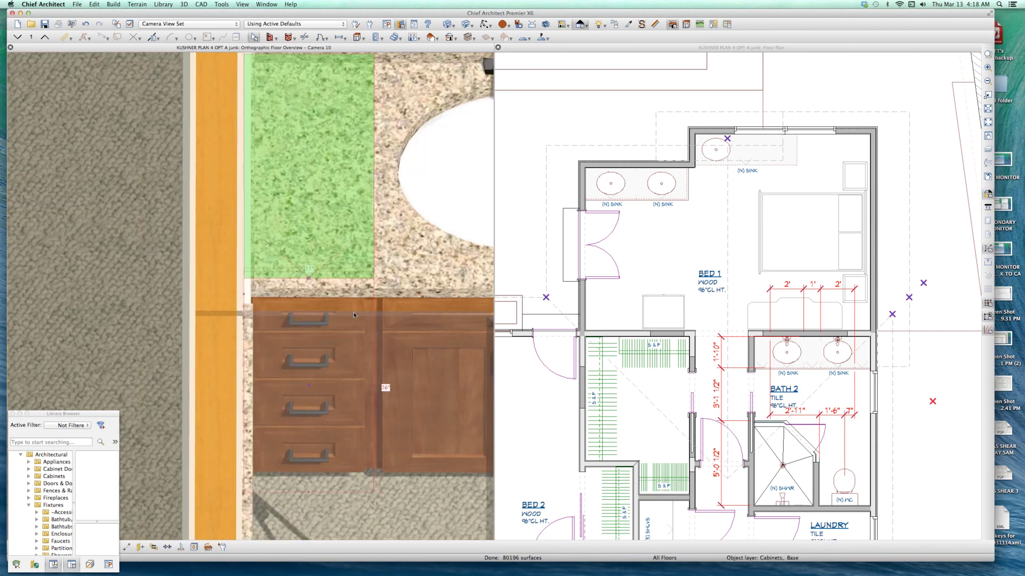
{"action": "scroll", "coordinate": [353, 312], "scroll_direction": "down", "scroll_amount": 5}
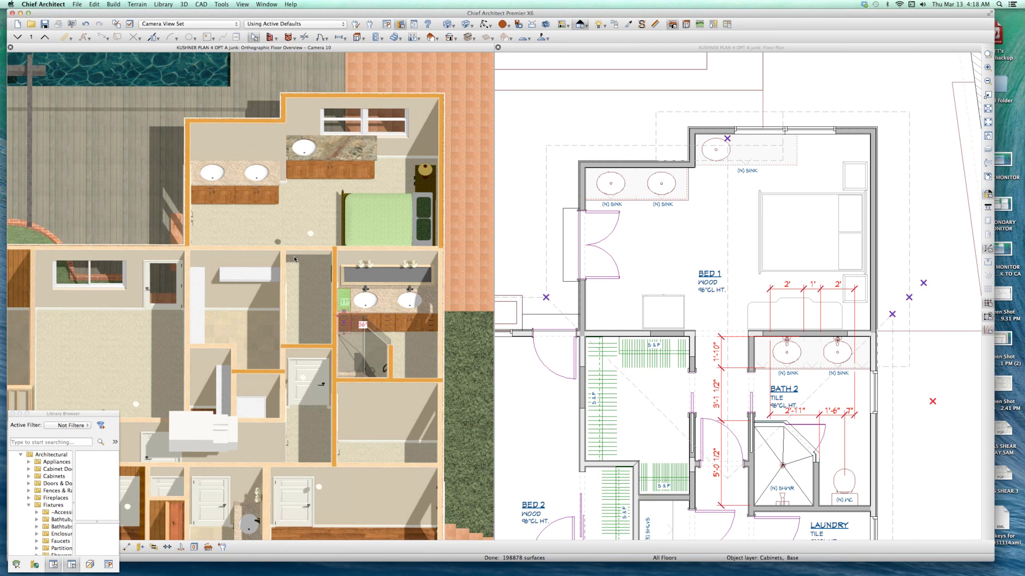
- Delete the custom countertop and the single-sink vanity cabinet near the window in Bed 1
{"action": "left_click", "coordinate": [331, 152]}
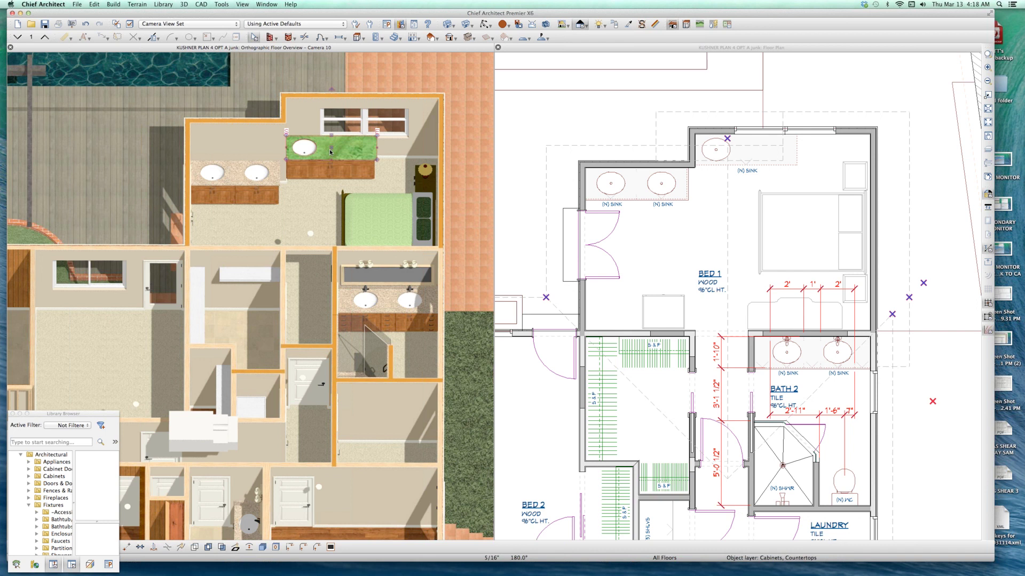
{"action": "key", "text": "Delete"}
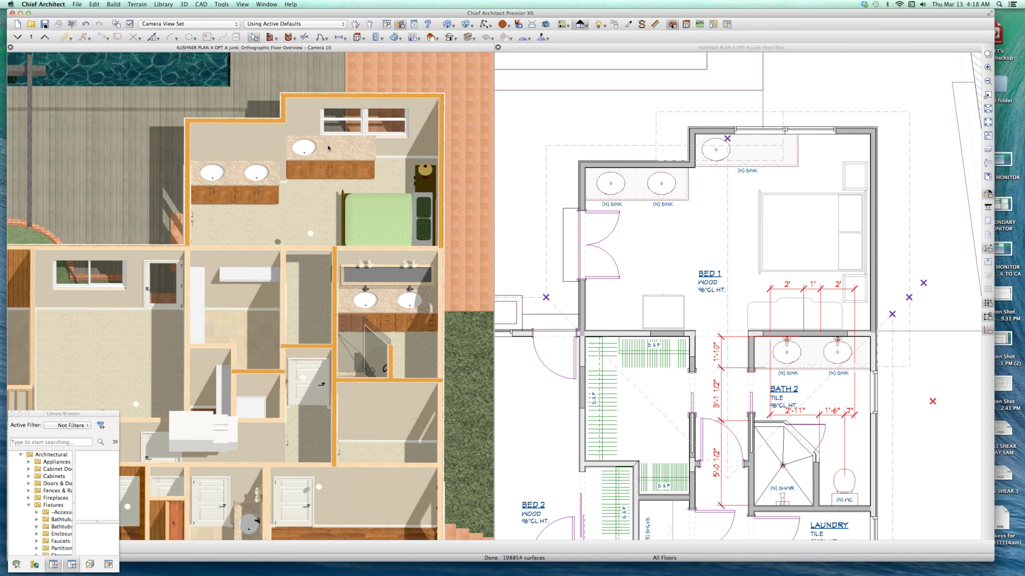
{"action": "left_click", "coordinate": [328, 148]}
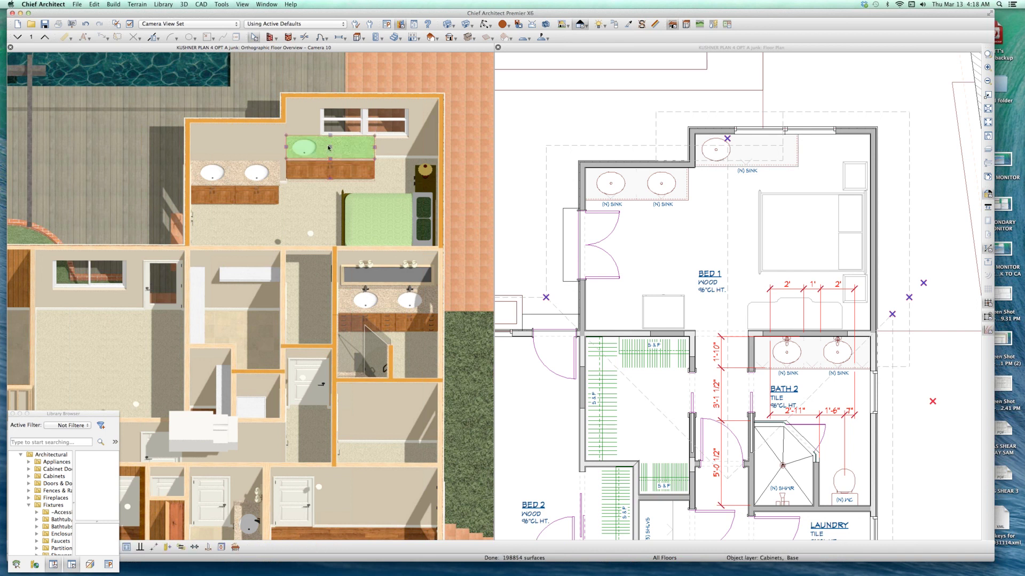
{"action": "key", "text": "Delete"}
- Copy the left sink cabinet of the Bath 2 vanity into Bed 1 and position it in the wall corner beside the window
{"action": "left_click", "coordinate": [366, 307]}
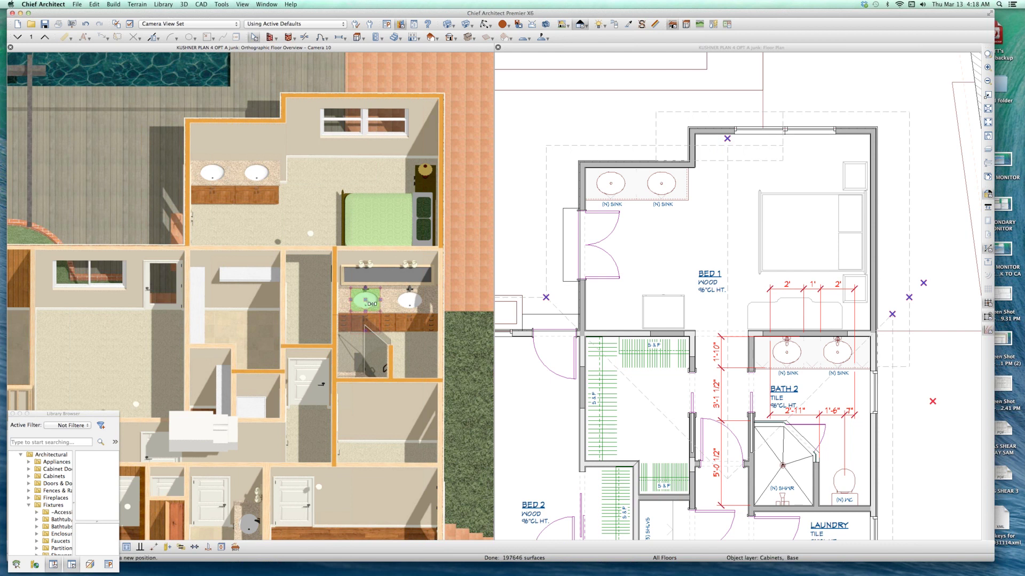
{"action": "key", "text": "super+v"}
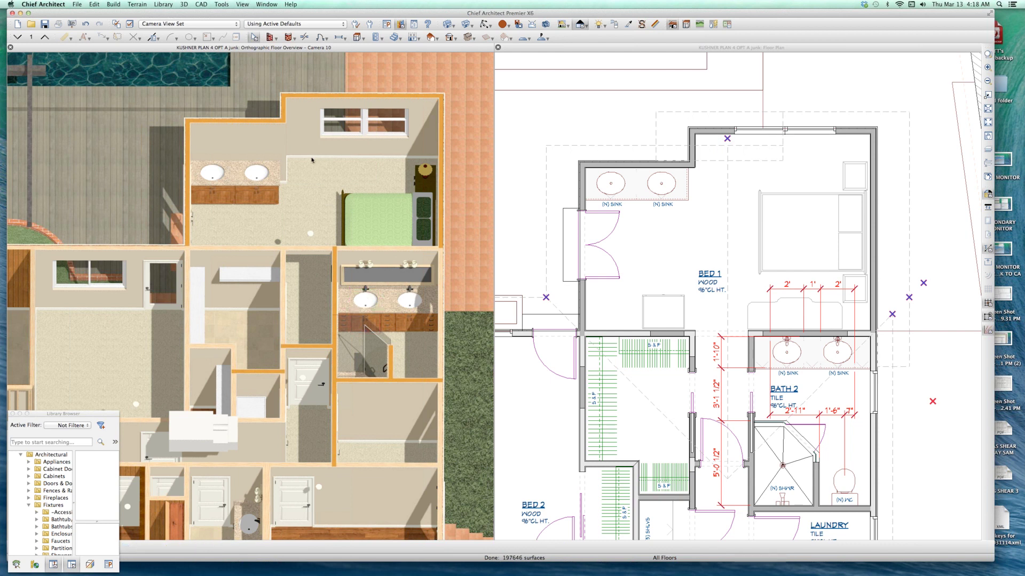
{"action": "left_click", "coordinate": [313, 158]}
{"action": "left_click_drag", "start_coordinate": [293, 139], "coordinate": [282, 139]}
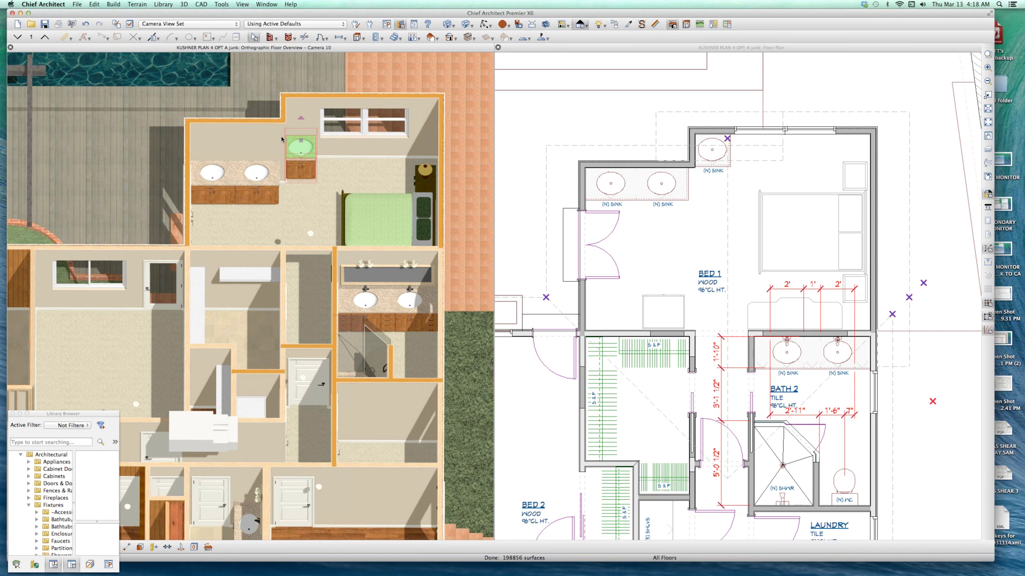
- Copy the right sink cabinet of the double vanity in Bed 1 and place the copy beneath the window
{"action": "key", "text": "super+v"}
{"action": "key", "text": "Escape"}
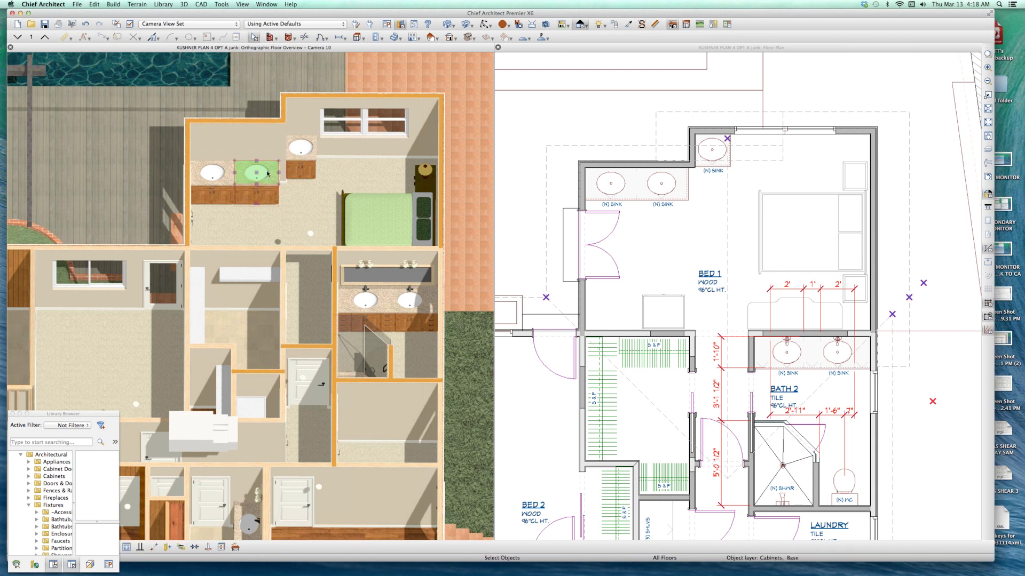
{"action": "left_click", "coordinate": [379, 154]}
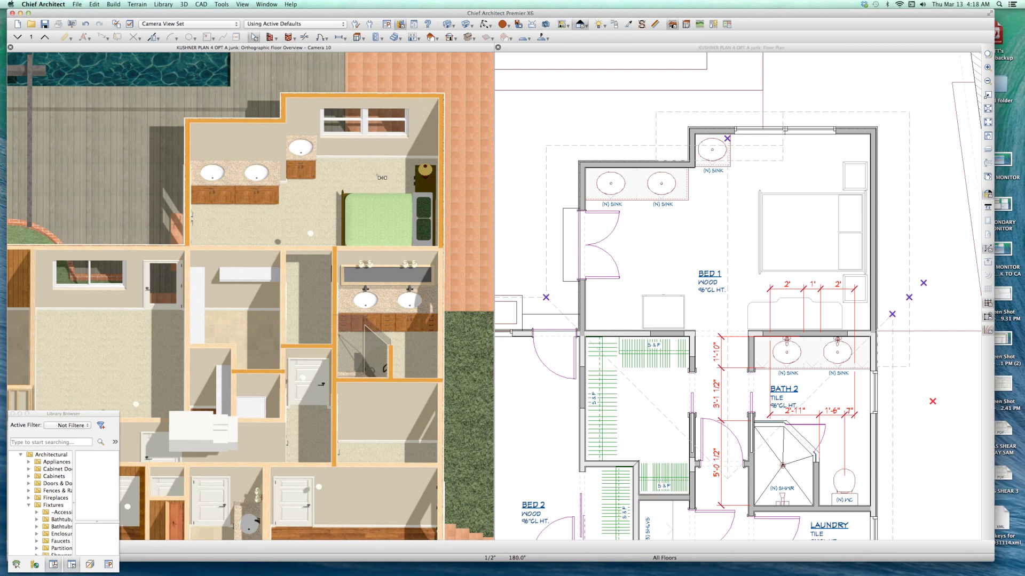
{"action": "left_click", "coordinate": [378, 152]}
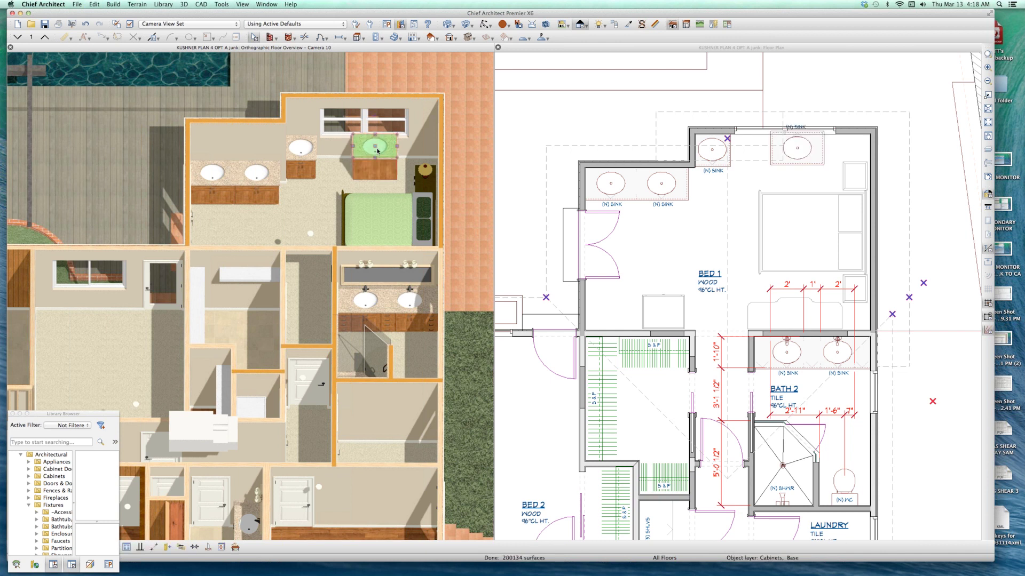
{"action": "double_click", "coordinate": [377, 151]}
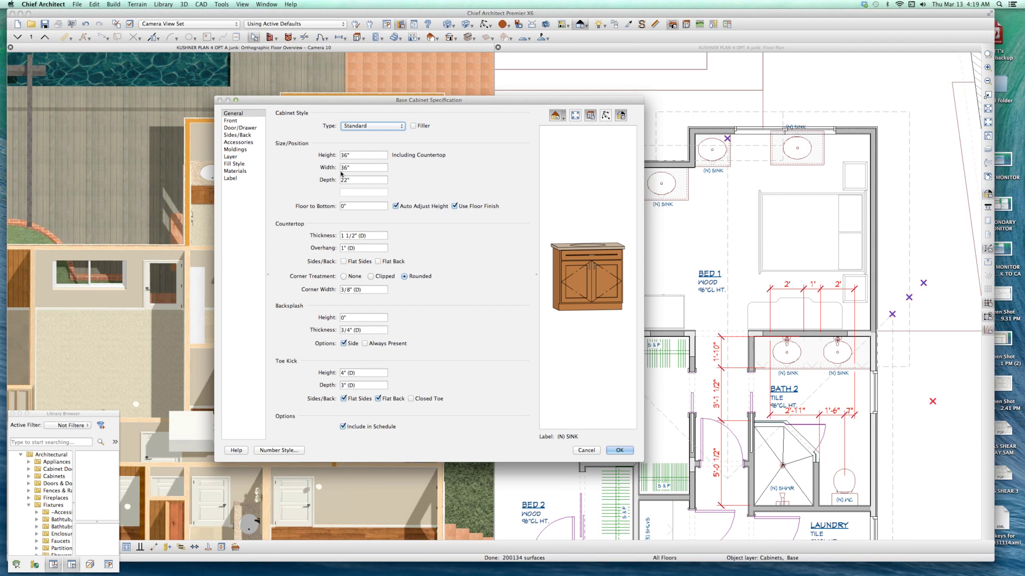
{"action": "left_click_drag", "start_coordinate": [350, 168], "coordinate": [257, 171]}
{"action": "type", "text": "6"}
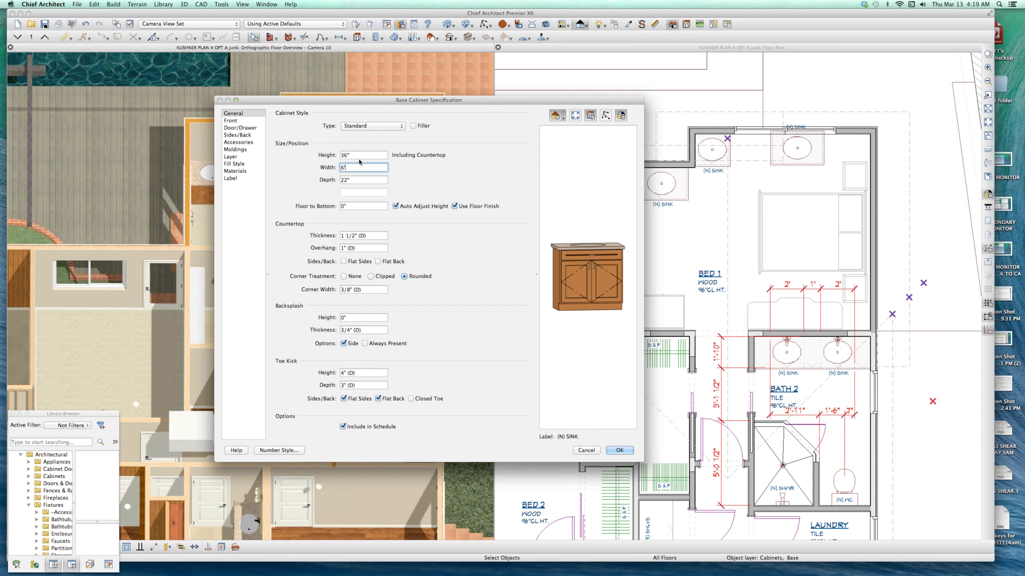
{"action": "key", "text": "shift+Tab"}
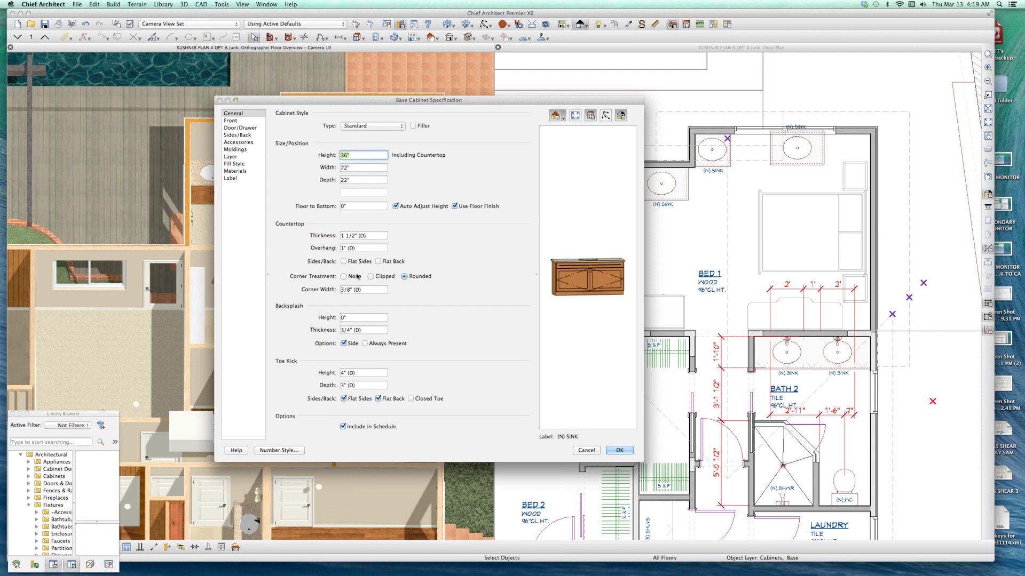
{"action": "triple_click", "coordinate": [383, 238]}
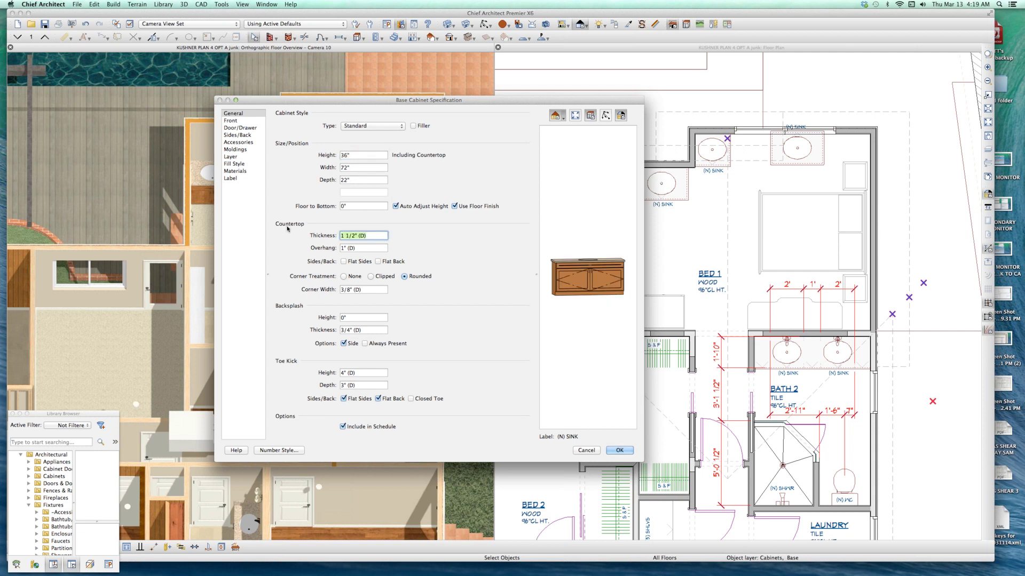
{"action": "type", "text": "0"}
{"action": "triple_click", "coordinate": [343, 248]}
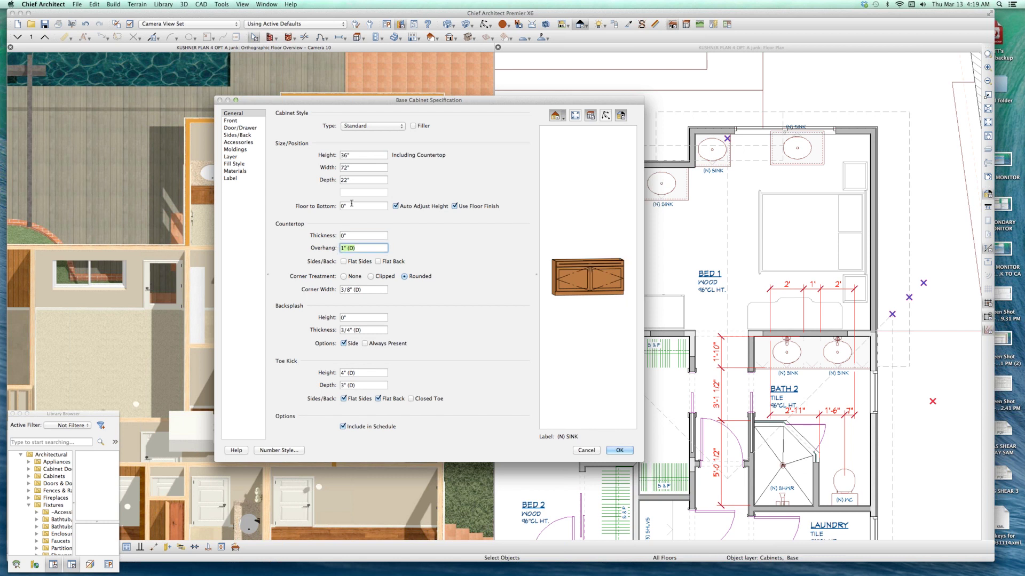
{"action": "type", "text": "0"}
{"action": "left_click_drag", "start_coordinate": [354, 156], "coordinate": [282, 150]}
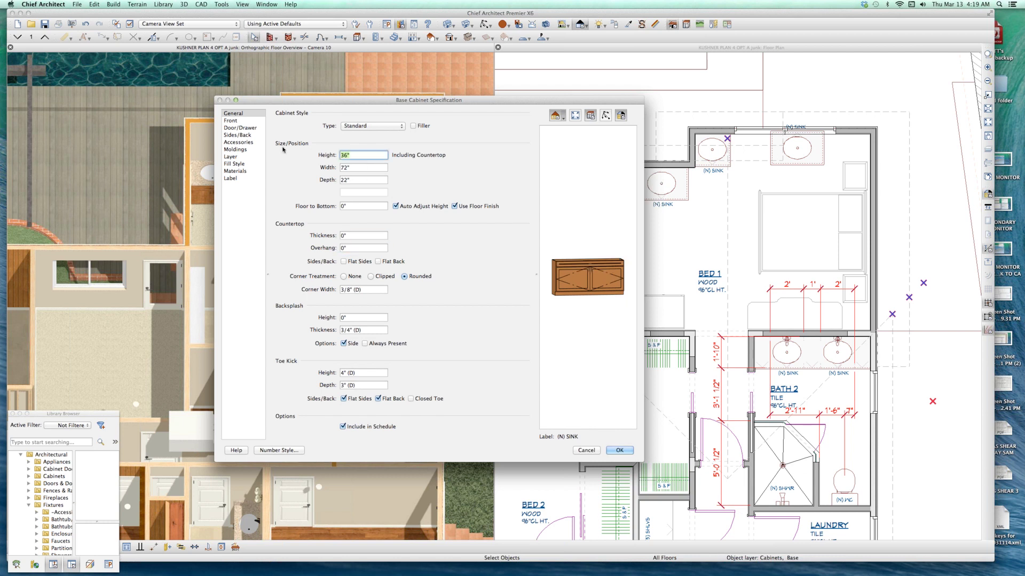
{"action": "type", "text": "34"}
{"action": "key", "text": "Tab"}
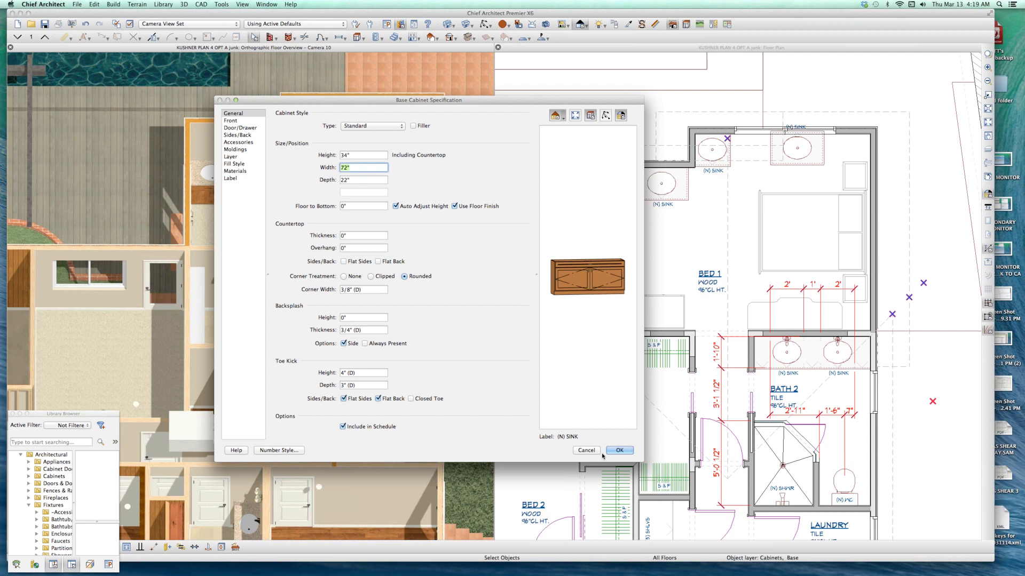
{"action": "left_click", "coordinate": [581, 450]}
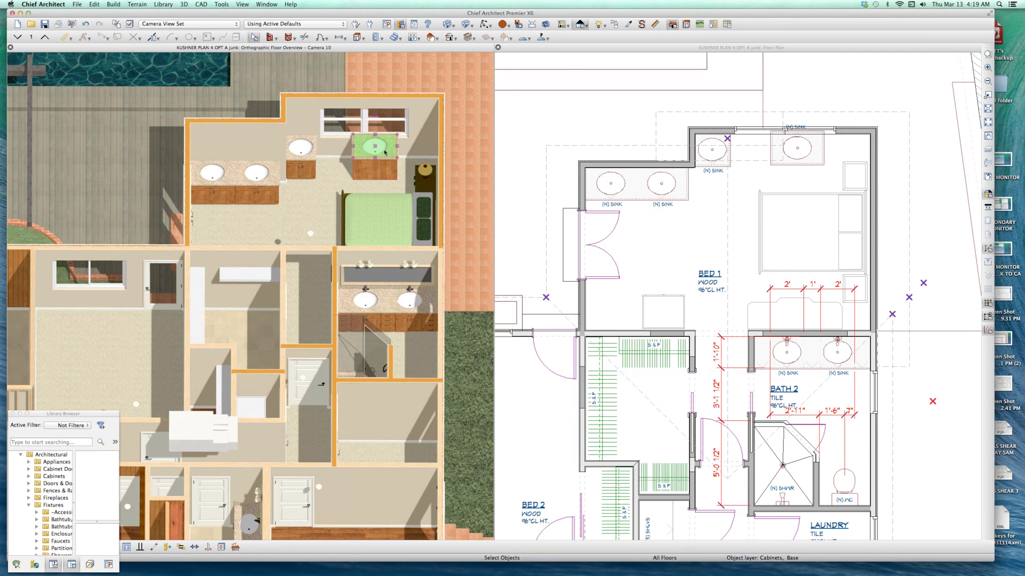
- Rotate the copied sink cabinet under the window by 180 degrees in the floor plan so its front faces the room
{"action": "scroll", "coordinate": [384, 152], "scroll_direction": "up", "scroll_amount": 5}
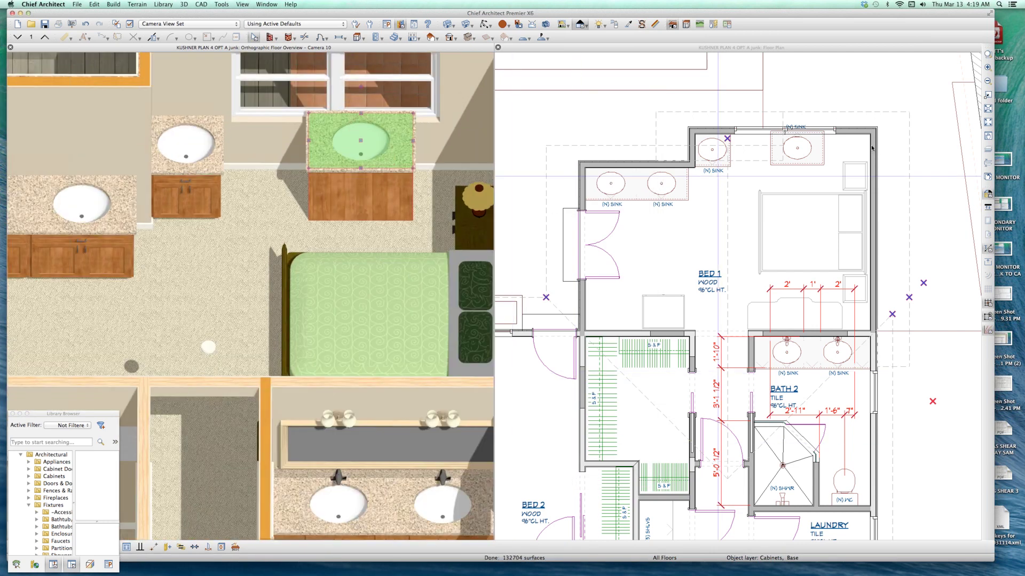
{"action": "left_click", "coordinate": [872, 148]}
{"action": "left_click", "coordinate": [794, 119]}
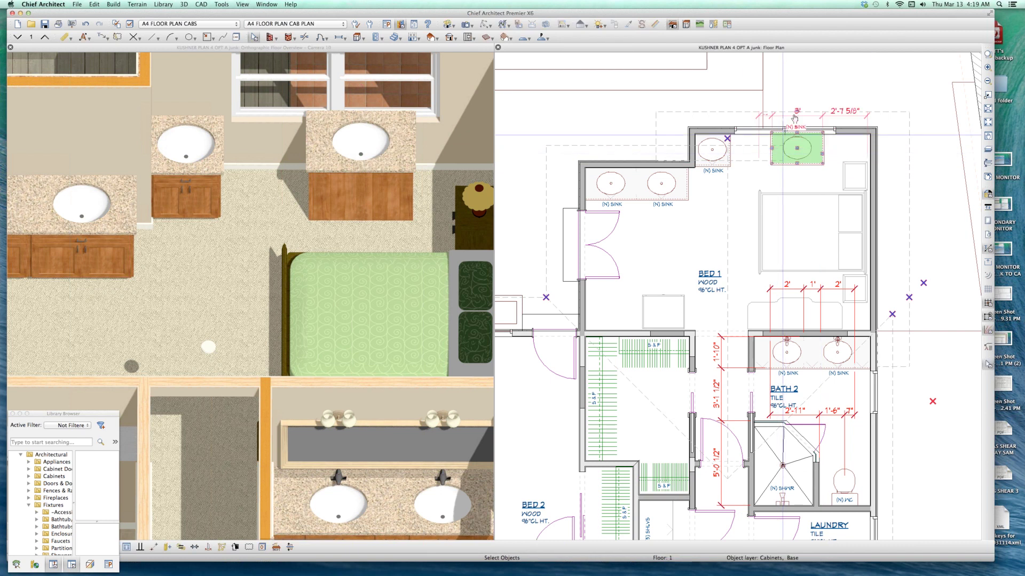
{"action": "left_click_drag", "start_coordinate": [794, 119], "coordinate": [750, 183]}
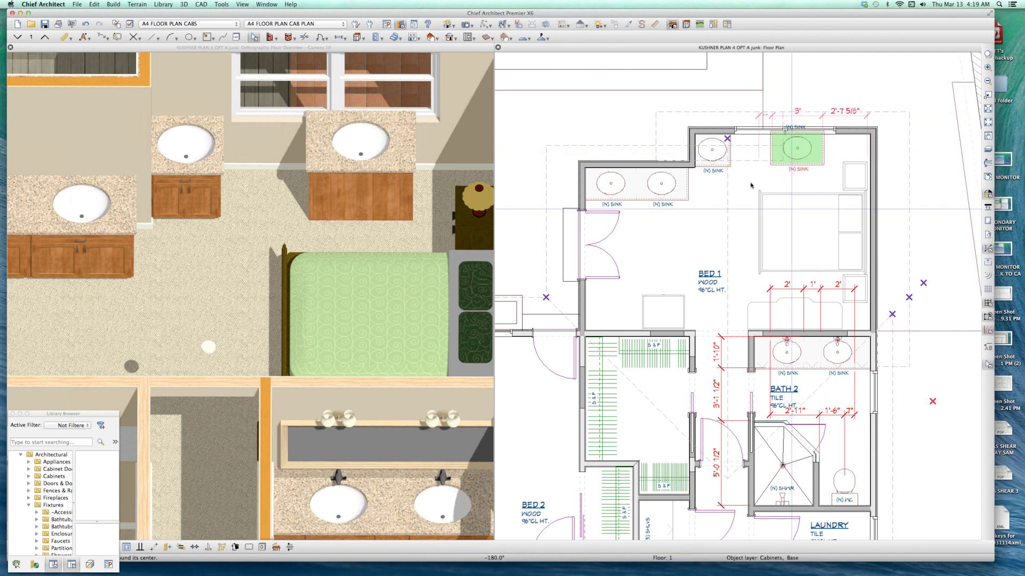
- Widen the sink cabinet under the window to 72" and give it a triple face
{"action": "double_click", "coordinate": [774, 155]}
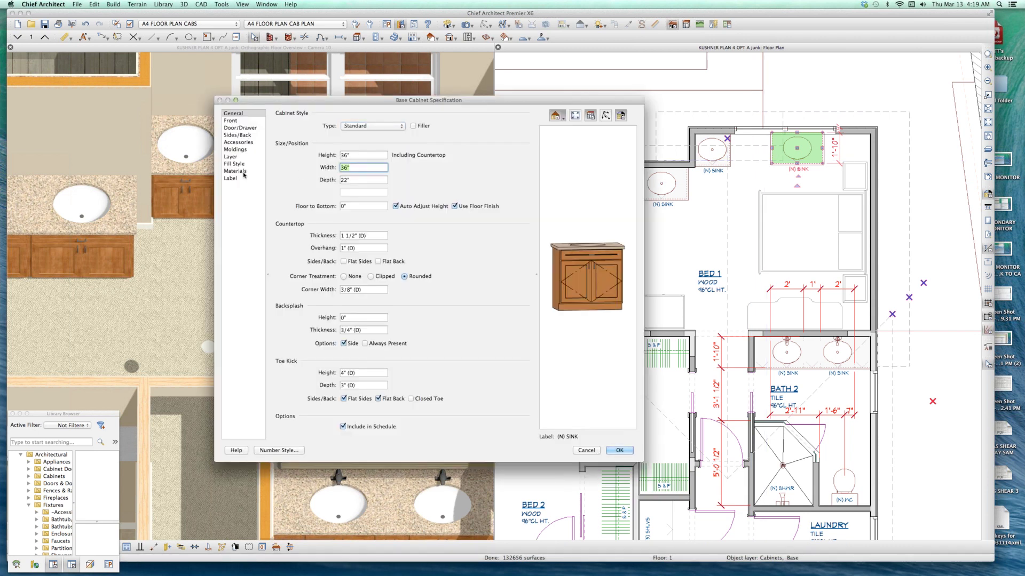
{"action": "type", "text": "6"}
{"action": "left_click", "coordinate": [231, 121]}
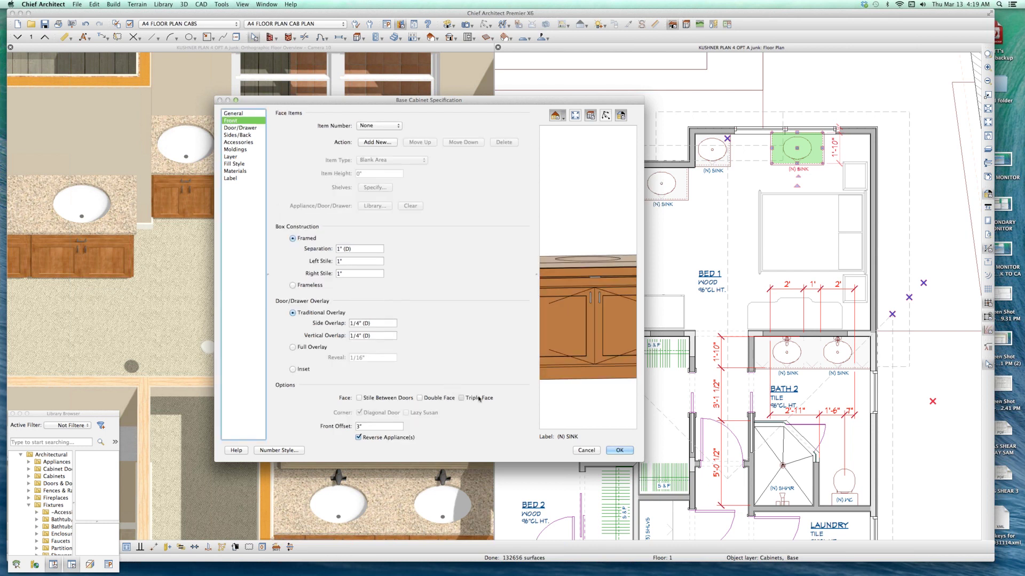
{"action": "left_click", "coordinate": [479, 399]}
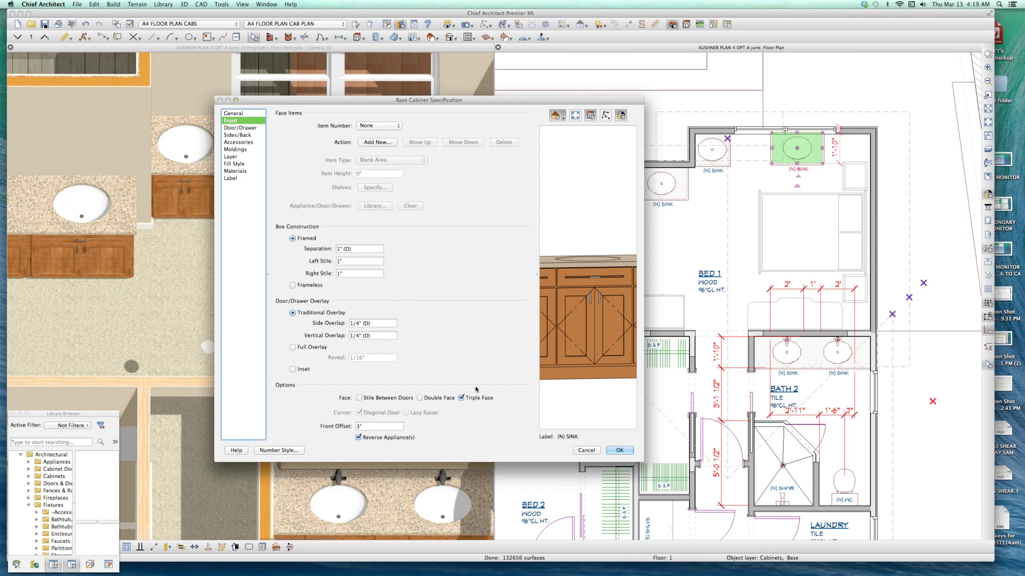
{"action": "key", "text": "Return"}
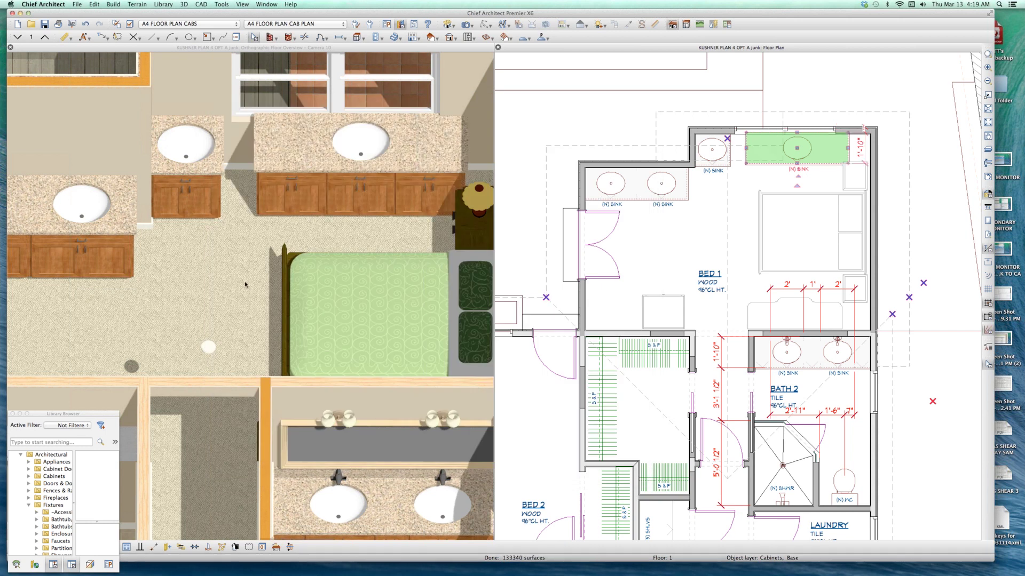
- Set the wide cabinet's countertop thickness and overhang to 0" and its height to 34"
{"action": "scroll", "coordinate": [245, 285], "scroll_direction": "down", "scroll_amount": 3}
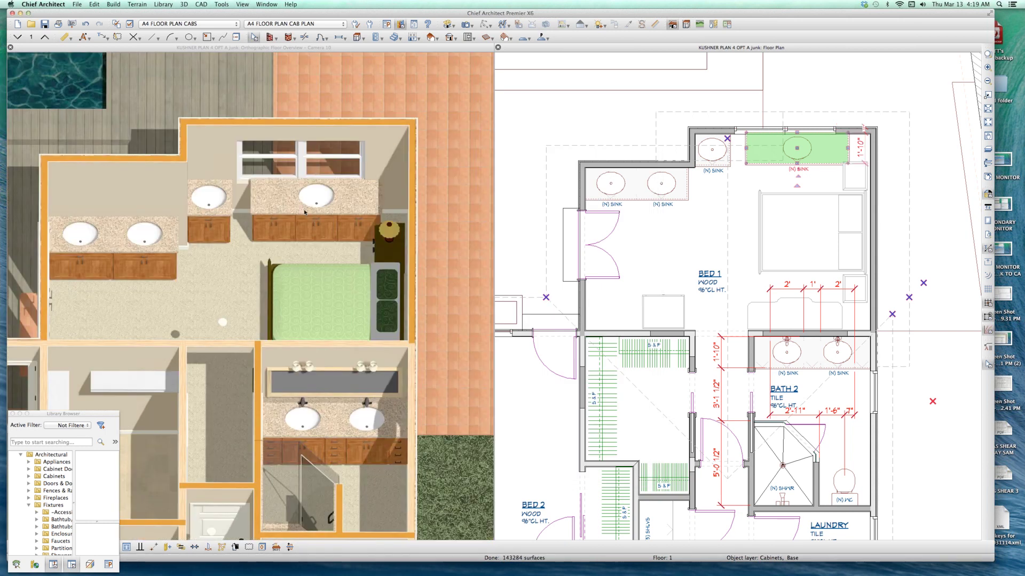
{"action": "left_click", "coordinate": [312, 209]}
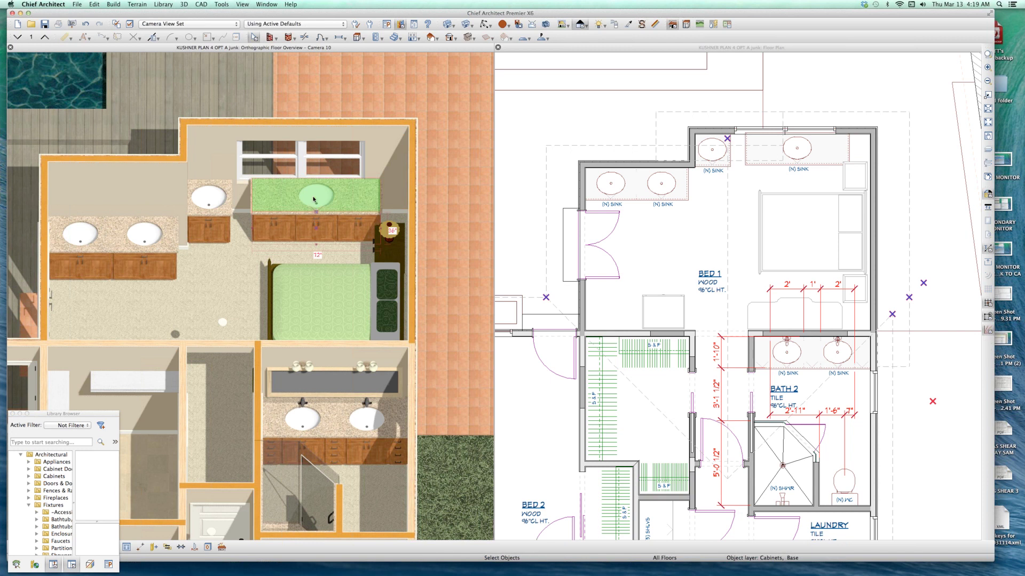
{"action": "double_click", "coordinate": [314, 200]}
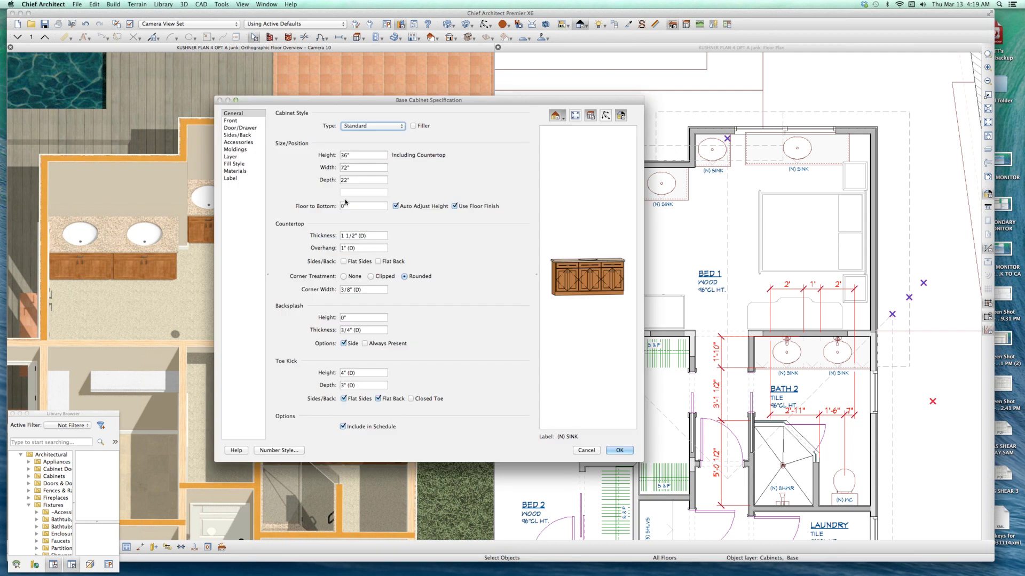
{"action": "left_click", "coordinate": [362, 155]}
{"action": "left_click_drag", "start_coordinate": [363, 156], "coordinate": [292, 144]}
{"action": "left_click_drag", "start_coordinate": [373, 236], "coordinate": [278, 245]}
{"action": "type", "text": "00"}
{"action": "key", "text": "Tab"}
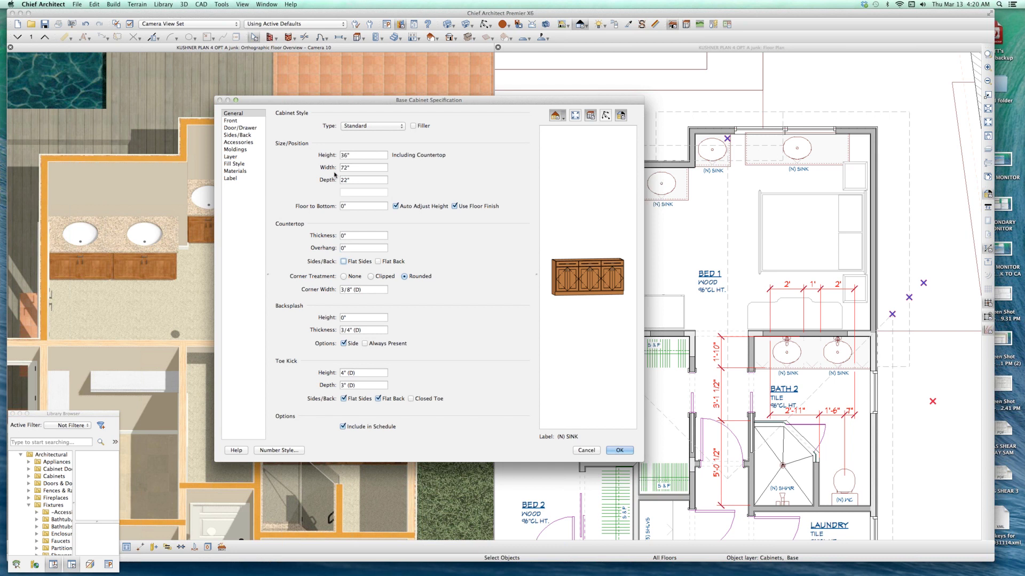
{"action": "left_click", "coordinate": [364, 155]}
{"action": "type", "text": "34"}
{"action": "key", "text": "Tab"}
{"action": "key", "text": "Return"}
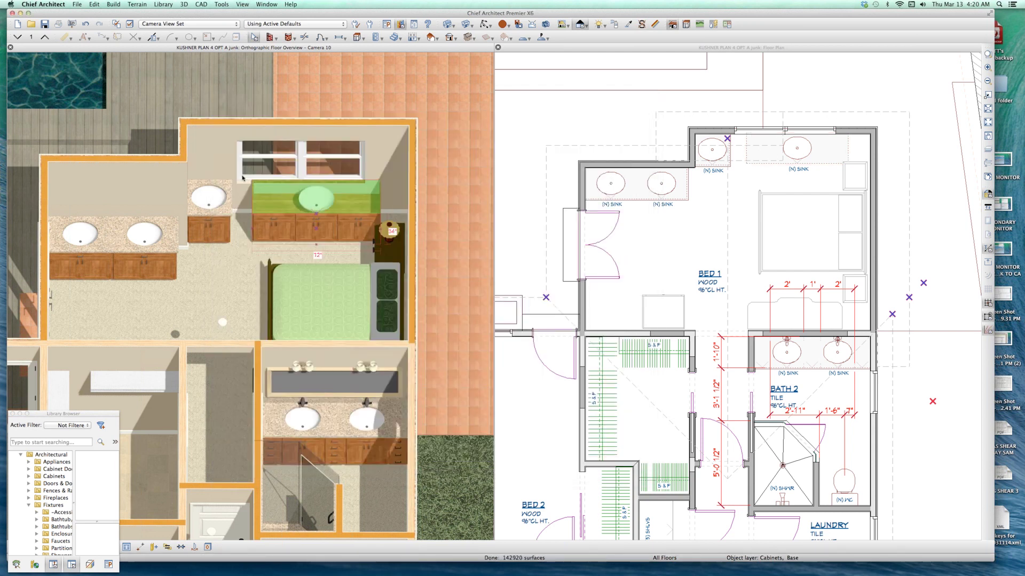
- Delete the sink from the wide cabinet under the window
{"action": "scroll", "coordinate": [242, 178], "scroll_direction": "up", "scroll_amount": 3}
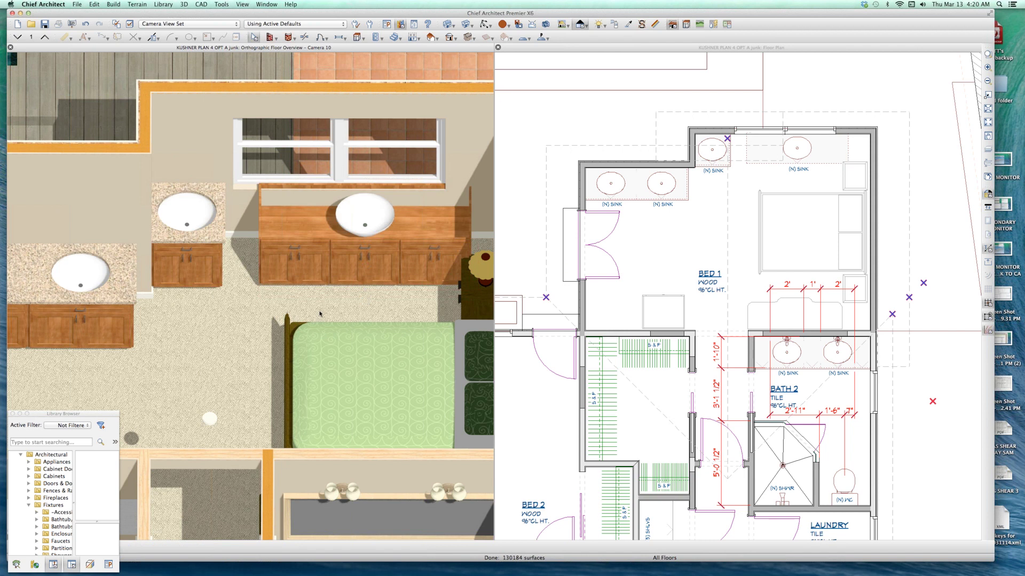
{"action": "left_click", "coordinate": [348, 234]}
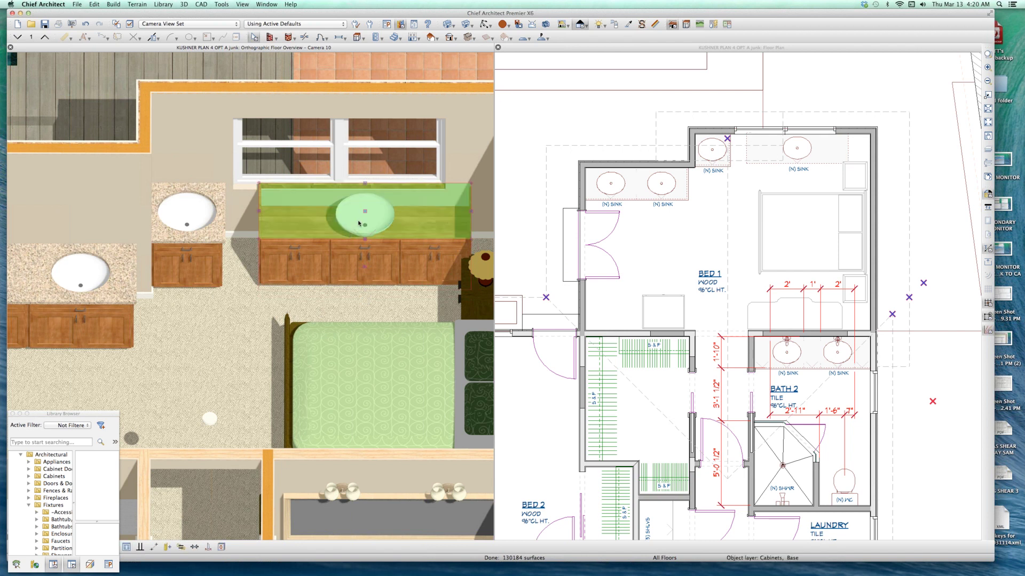
{"action": "left_click", "coordinate": [359, 224]}
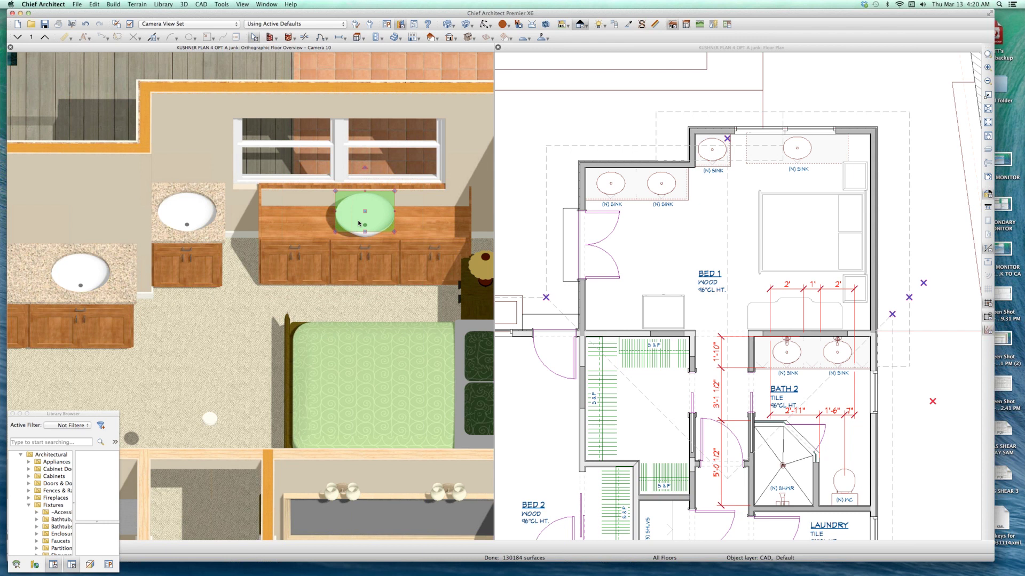
{"action": "key", "text": "Delete"}
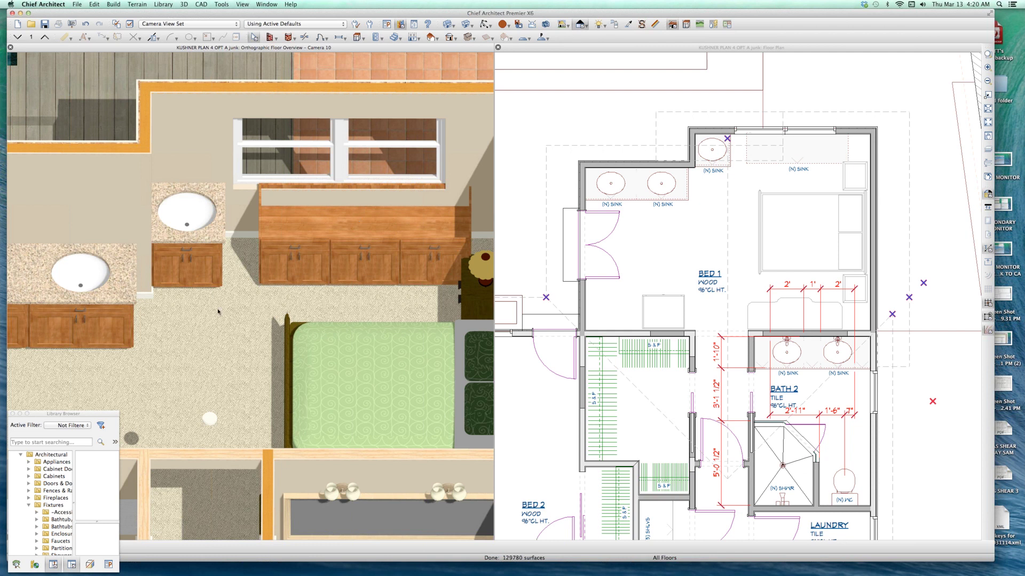
- Delete the double window above the wide cabinet in Bed 1
{"action": "left_click", "coordinate": [316, 146]}
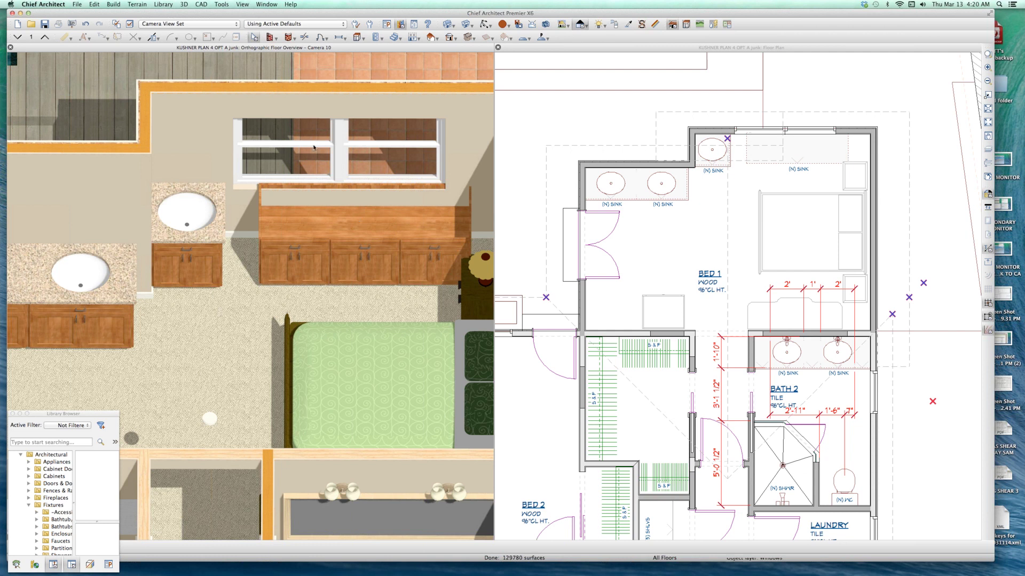
{"action": "left_click", "coordinate": [388, 142], "text": "shift"}
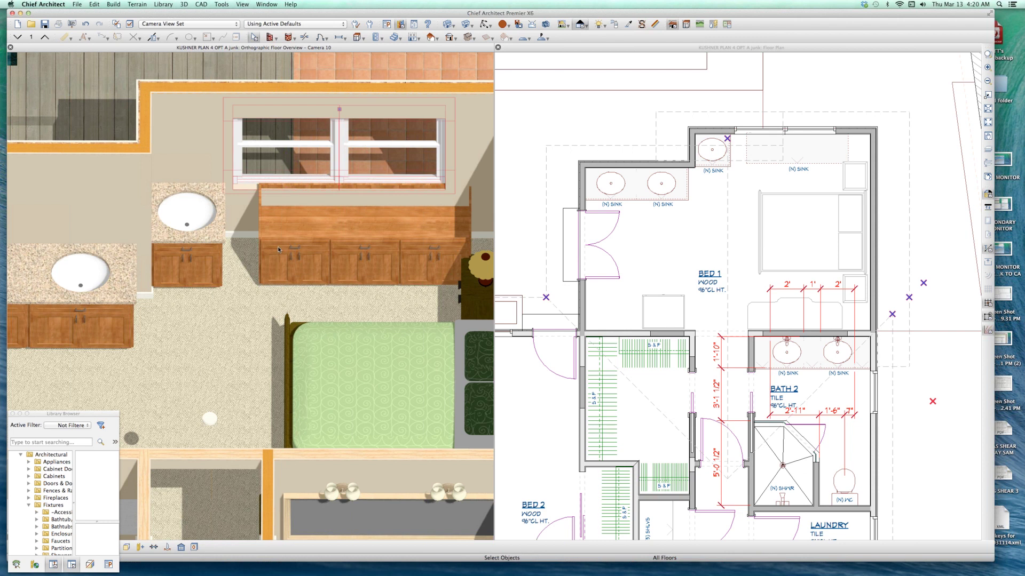
{"action": "key", "text": "Delete"}
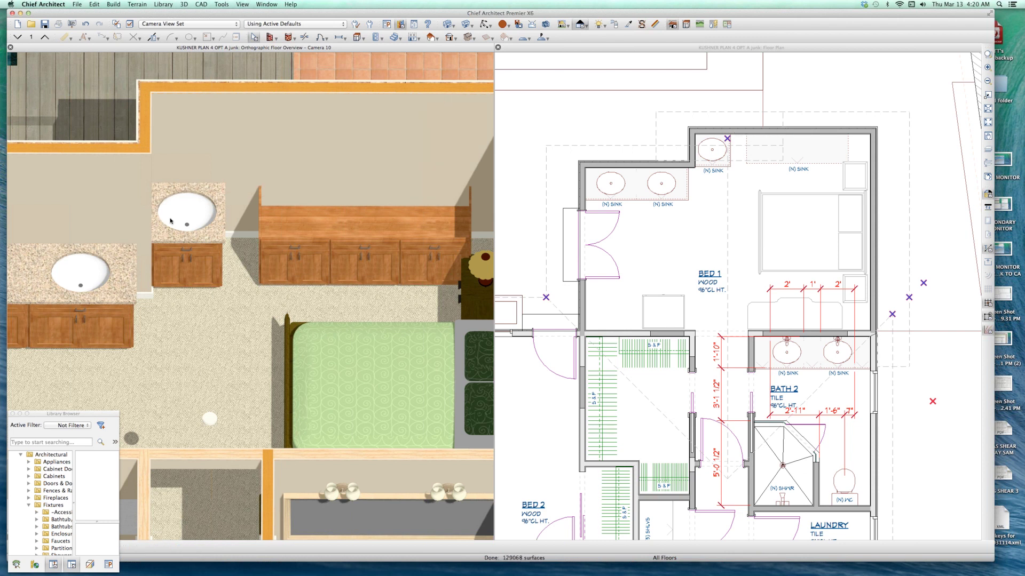
- Set the toe kick height and depth of the small single-sink cabinet in Bed 1 to 0"
{"action": "left_click", "coordinate": [171, 221]}
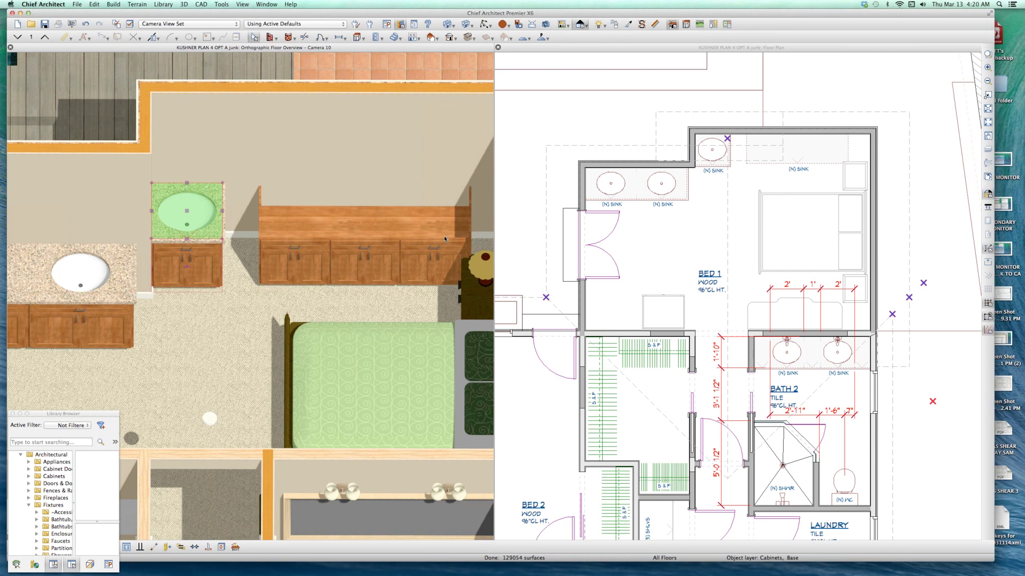
{"action": "key", "text": "super+e"}
{"action": "left_click", "coordinate": [365, 375]}
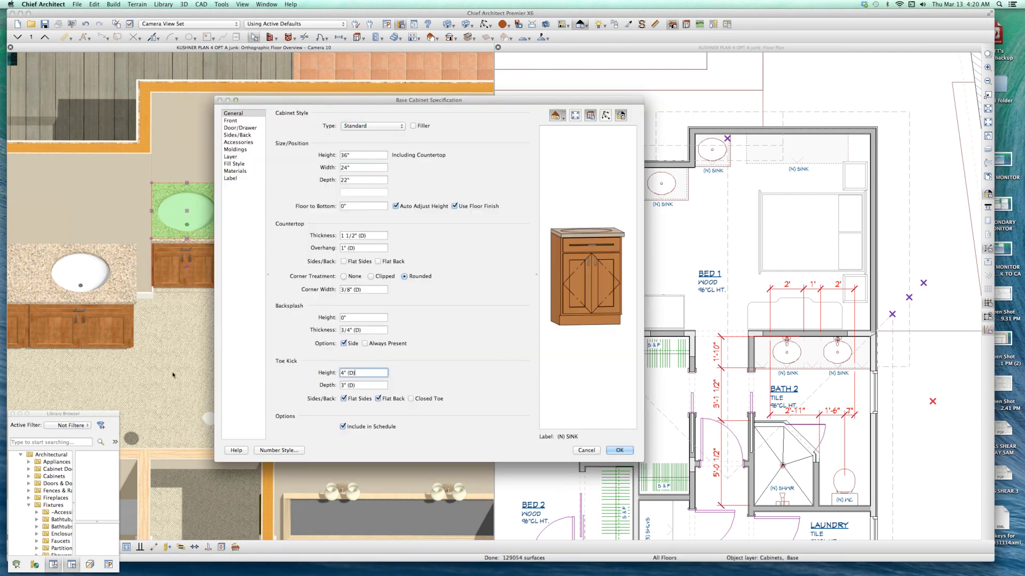
{"action": "type", "text": "0"}
{"action": "key", "text": "Tab"}
{"action": "type", "text": "0"}
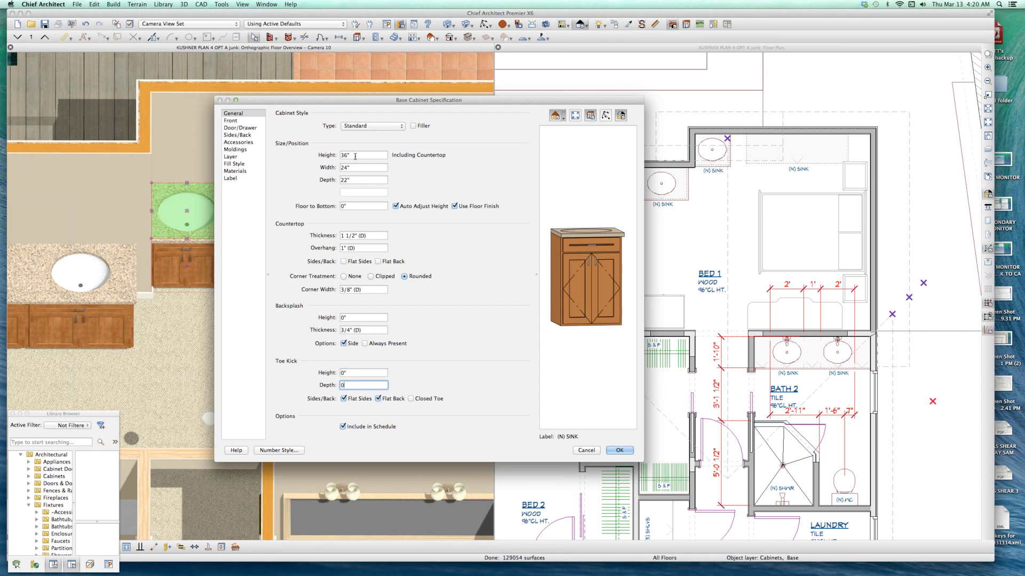
- Set the small sink cabinet's height to 2" and its width to 36"
{"action": "left_click", "coordinate": [356, 156]}
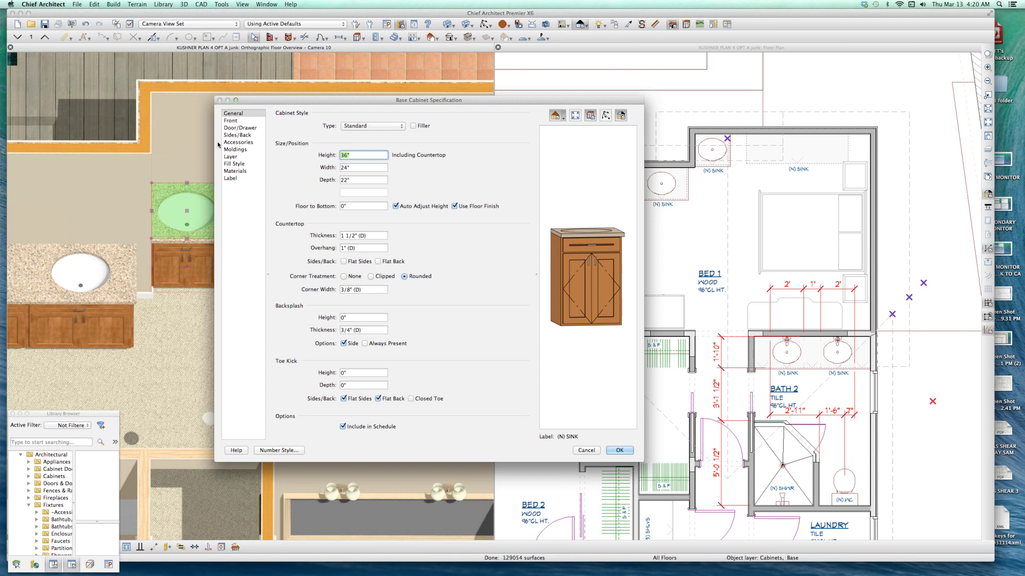
{"action": "type", "text": "2"}
{"action": "key", "text": "Tab"}
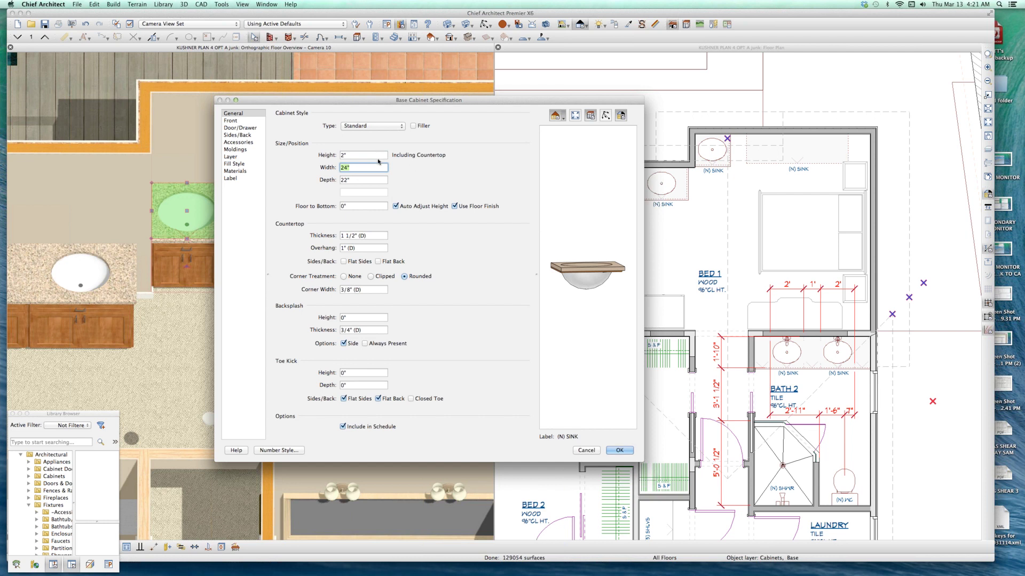
{"action": "type", "text": "36"}
{"action": "key", "text": "Return"}
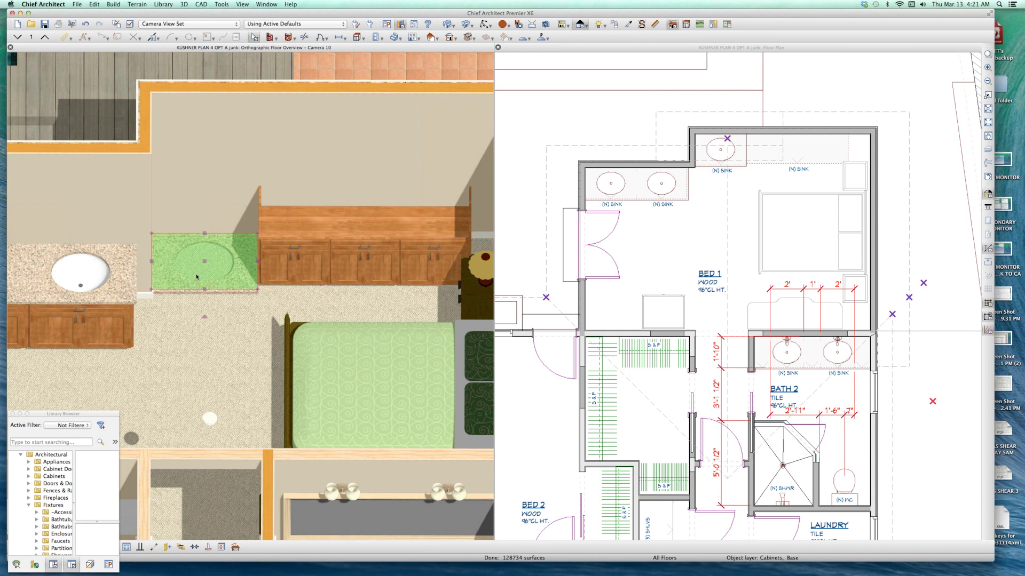
- Raise the thin sink cabinet by setting its floor-to-bottom distance to 34"
{"action": "key", "text": "super+e"}
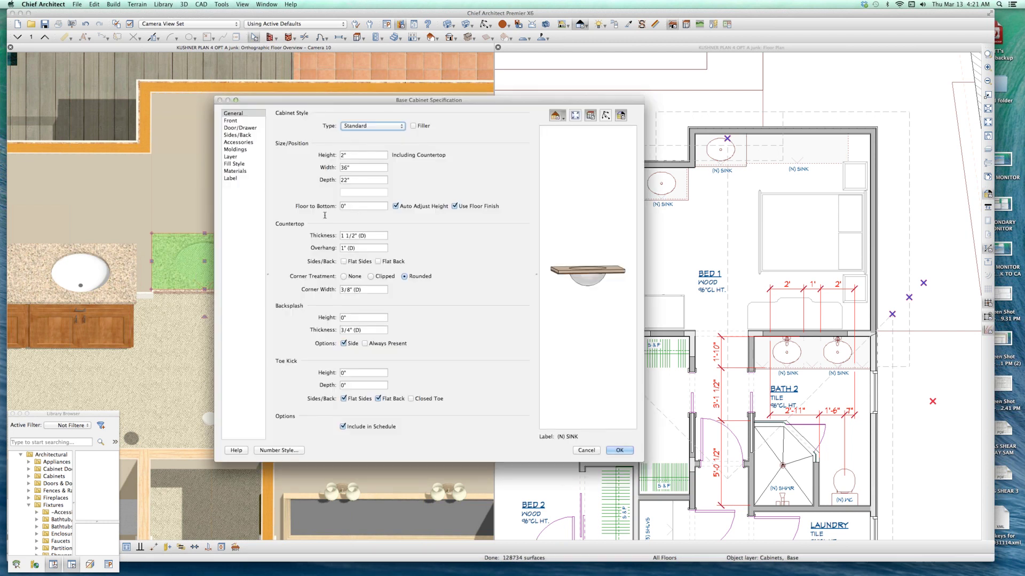
{"action": "left_click_drag", "start_coordinate": [353, 206], "coordinate": [142, 203]}
{"action": "type", "text": "34"}
{"action": "key", "text": "Return"}
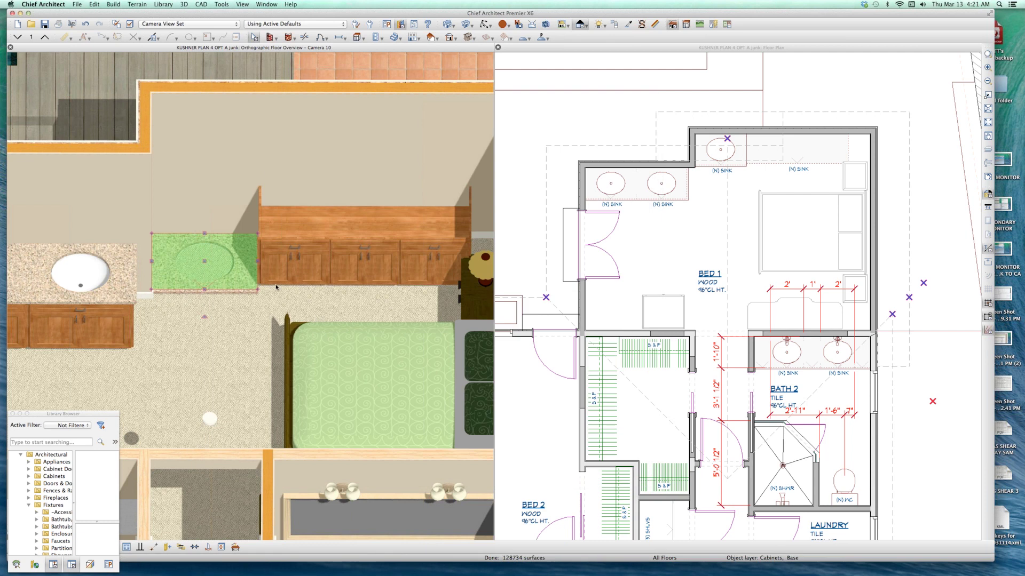
- Move the thin sink cabinet onto the right end of the wide cabinet, and shift the wide cabinet into Bed 1's upper-left wall corner
{"action": "left_click_drag", "start_coordinate": [210, 214], "coordinate": [423, 195]}
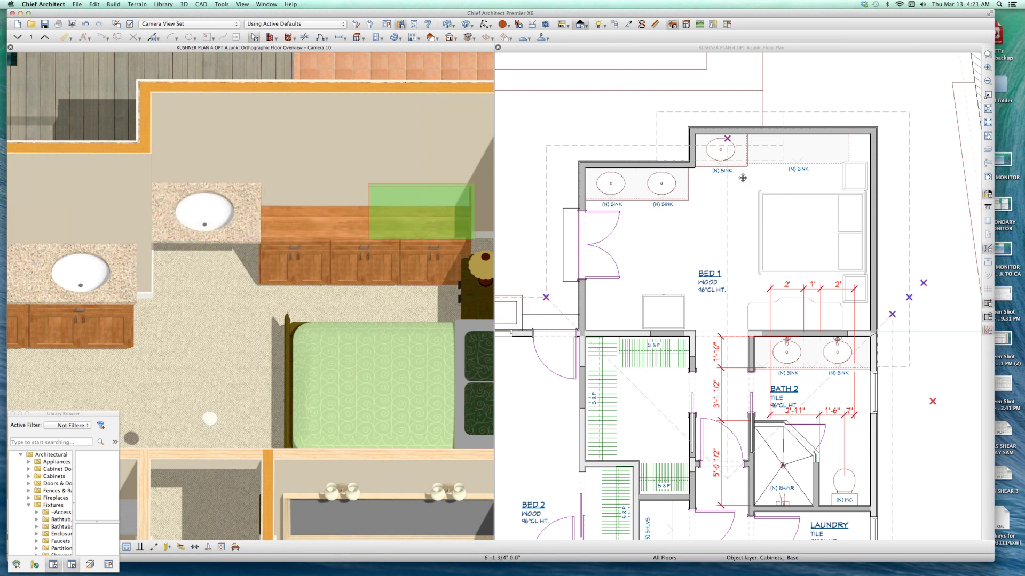
{"action": "key", "text": "Escape"}
{"action": "left_click", "coordinate": [795, 149]}
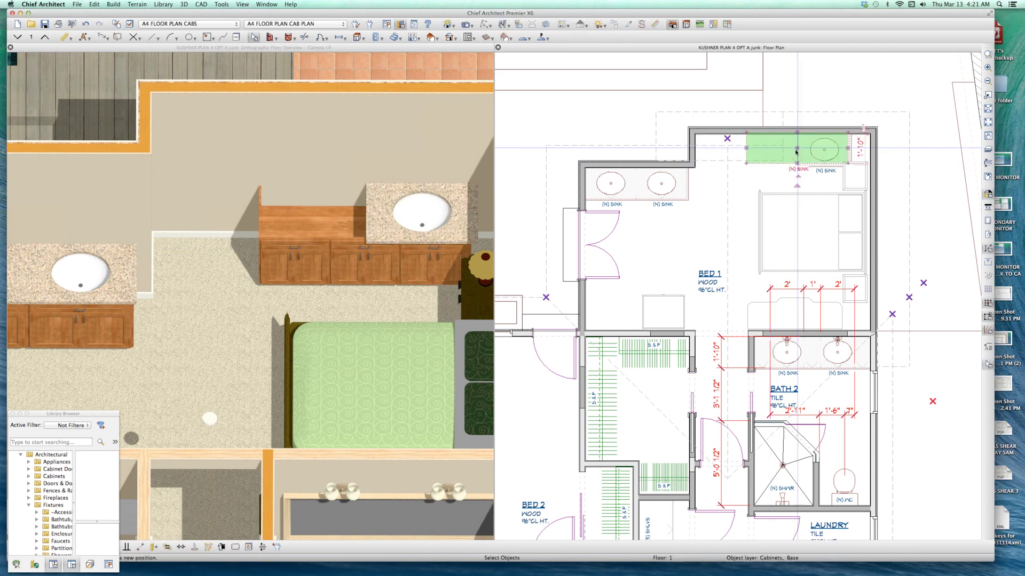
{"action": "left_click_drag", "start_coordinate": [797, 150], "coordinate": [728, 150]}
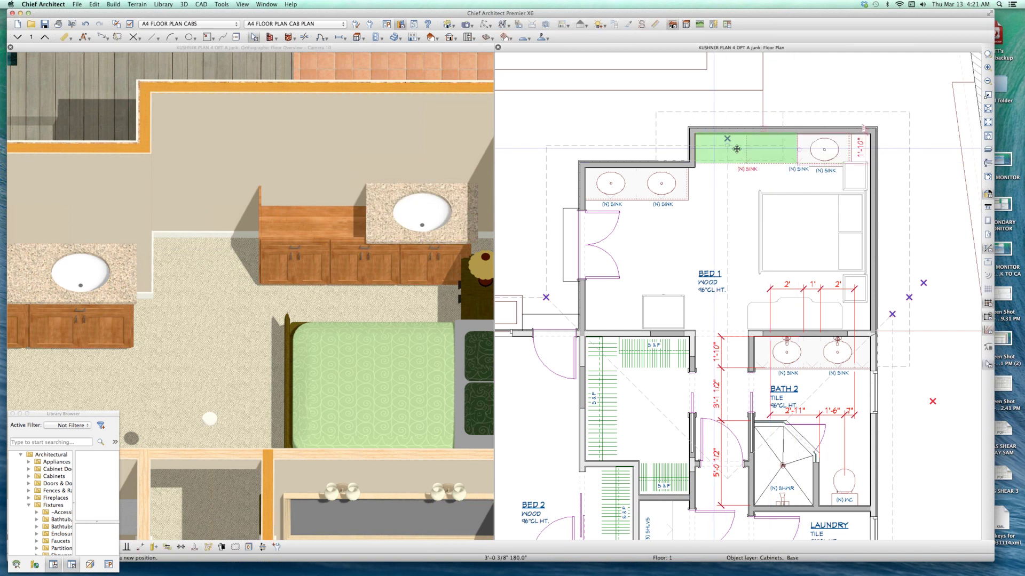
- Move the thin sink cabinet onto the left half of the wide cabinet, against the side wall
{"action": "left_click", "coordinate": [814, 153]}
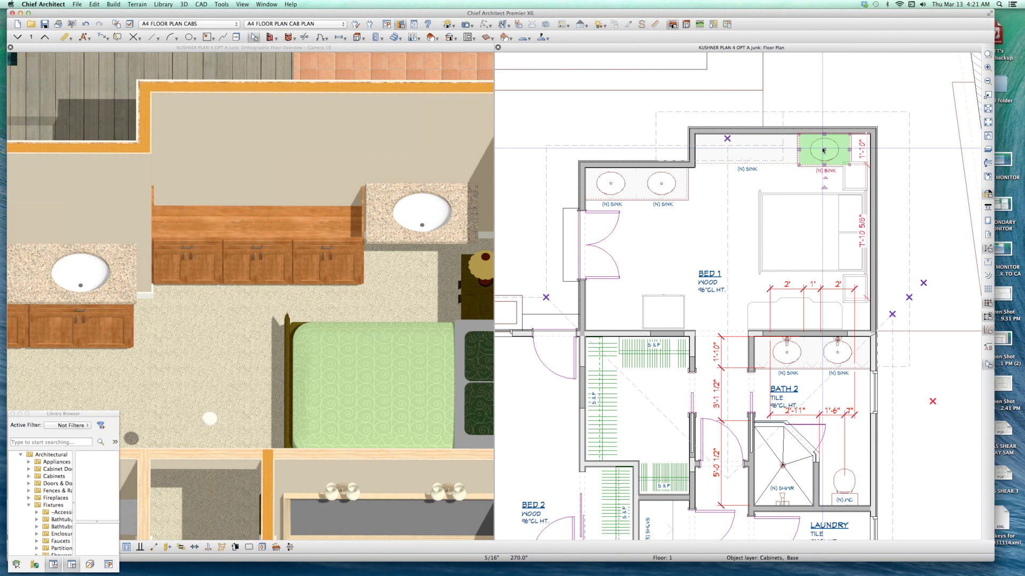
{"action": "left_click_drag", "start_coordinate": [719, 148], "coordinate": [713, 147]}
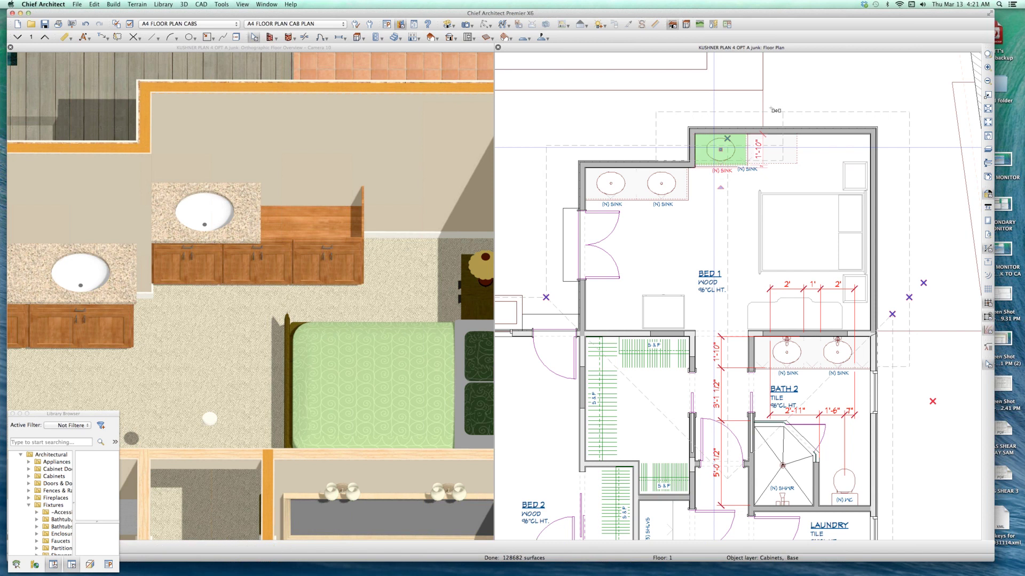
{"action": "key", "text": "Escape"}
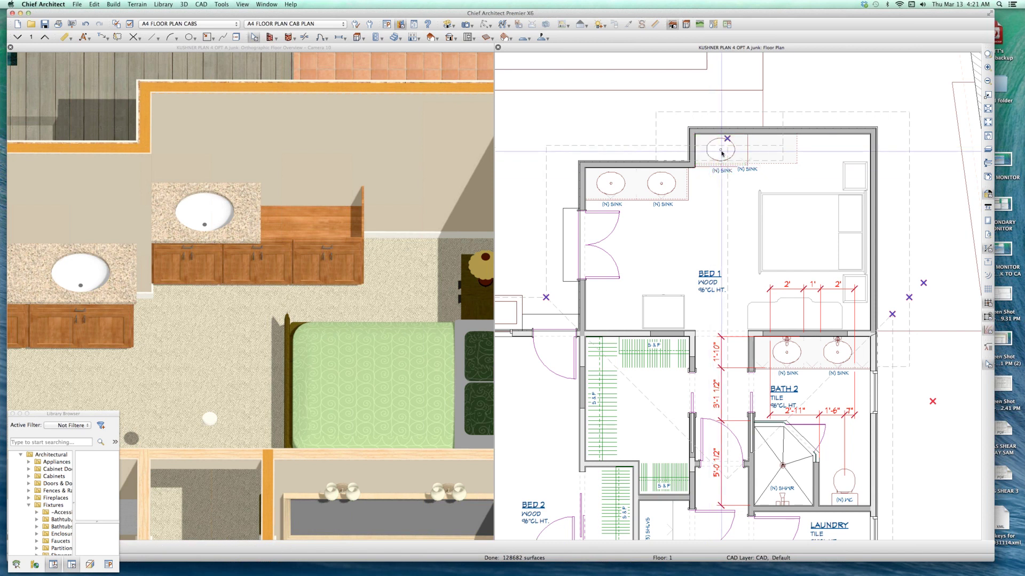
- Copy the thin sink cabinet directly beside the original so the pair covers the whole wide cabinet
{"action": "left_click", "coordinate": [722, 154]}
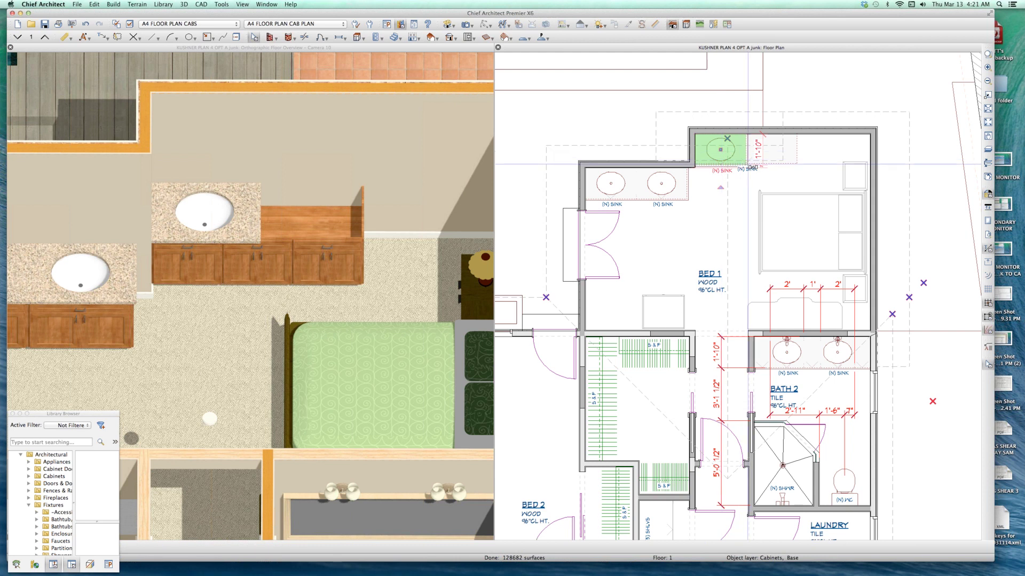
{"action": "left_click", "coordinate": [746, 155]}
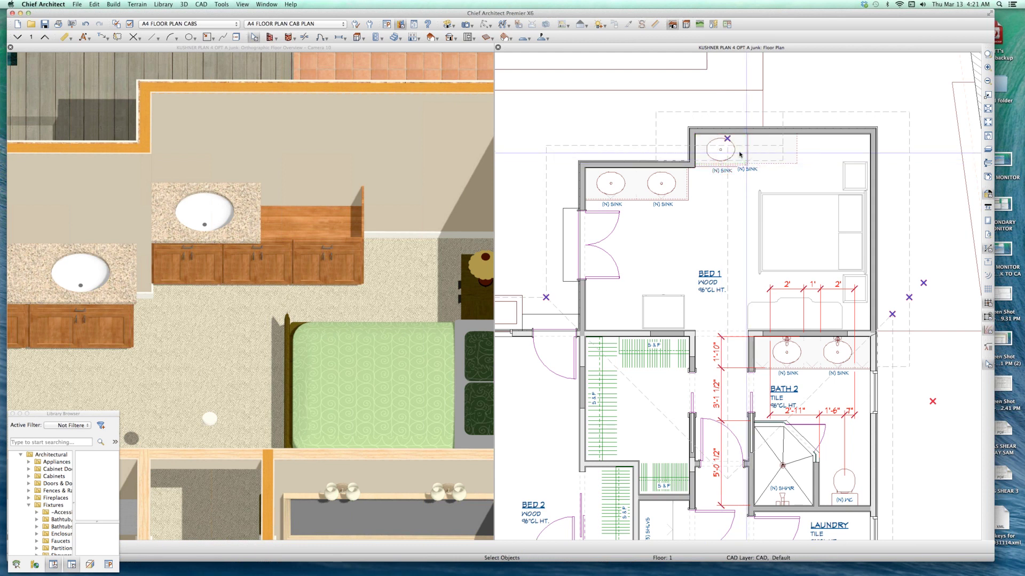
{"action": "left_click", "coordinate": [743, 155]}
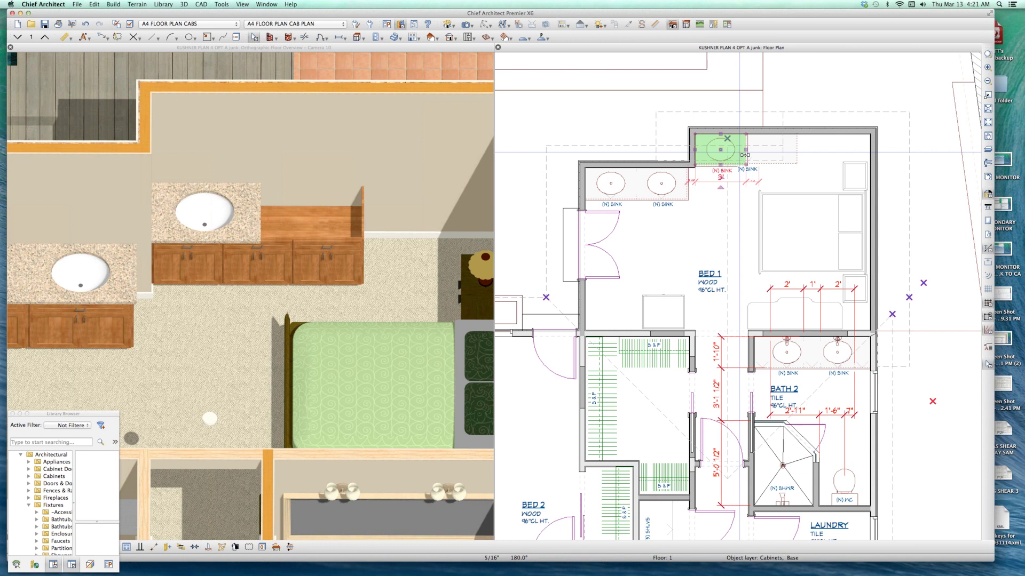
{"action": "left_click_drag", "start_coordinate": [744, 155], "coordinate": [746, 160]}
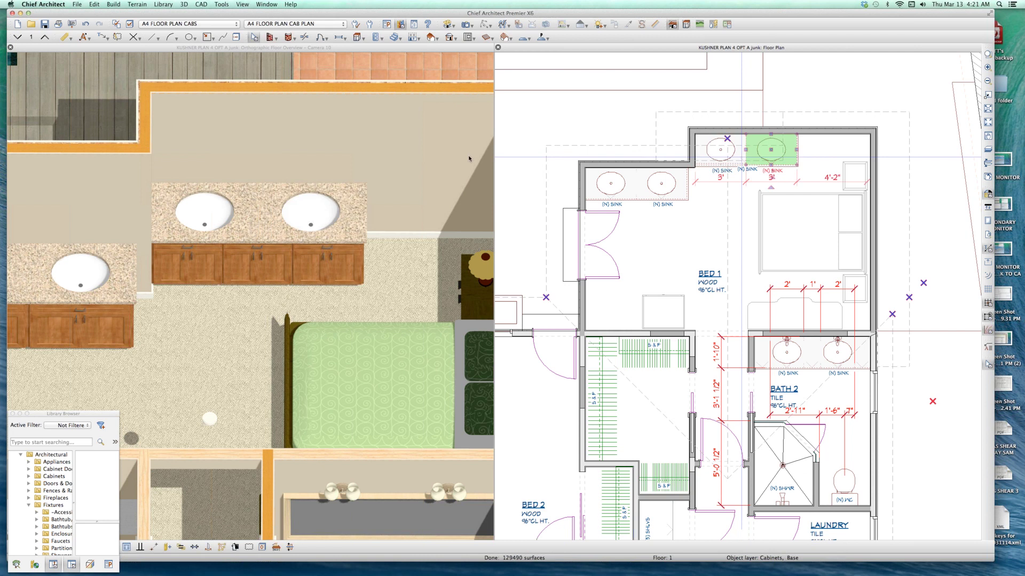